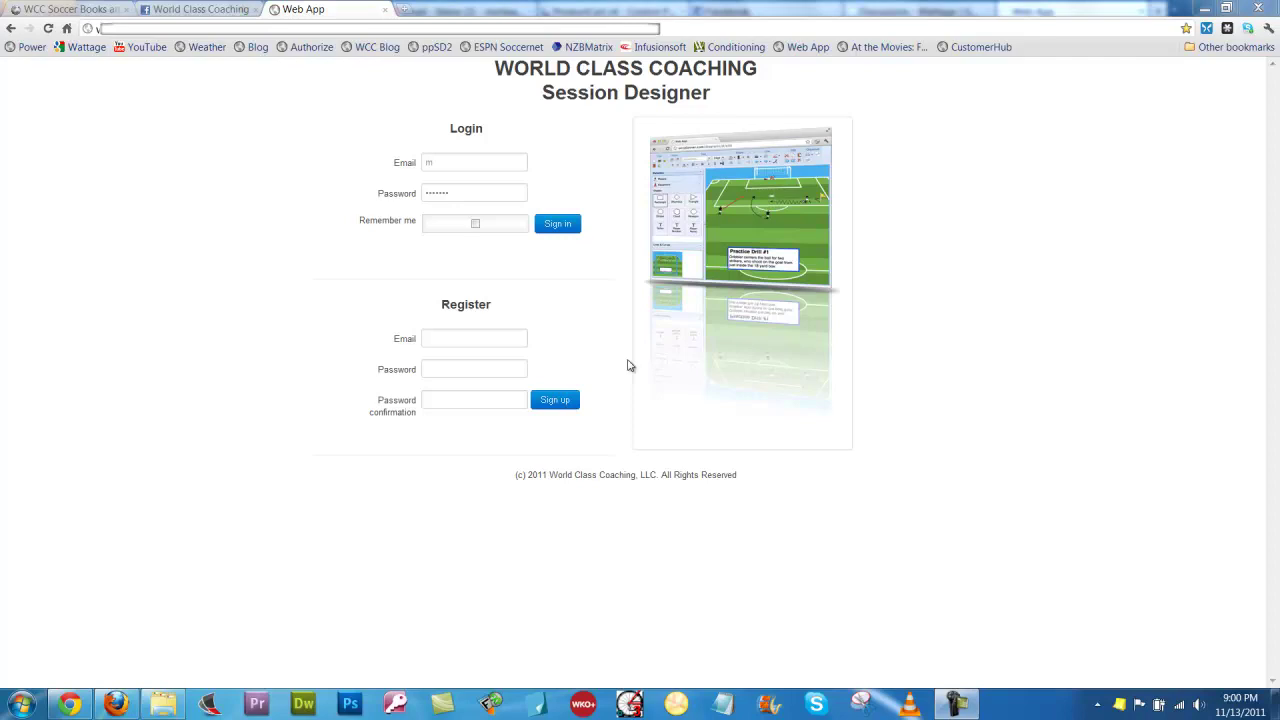
Sign in with the saved account e-mail and name the new diagram 'New Diagram'.
{"action": "left_click", "coordinate": [447, 163]}
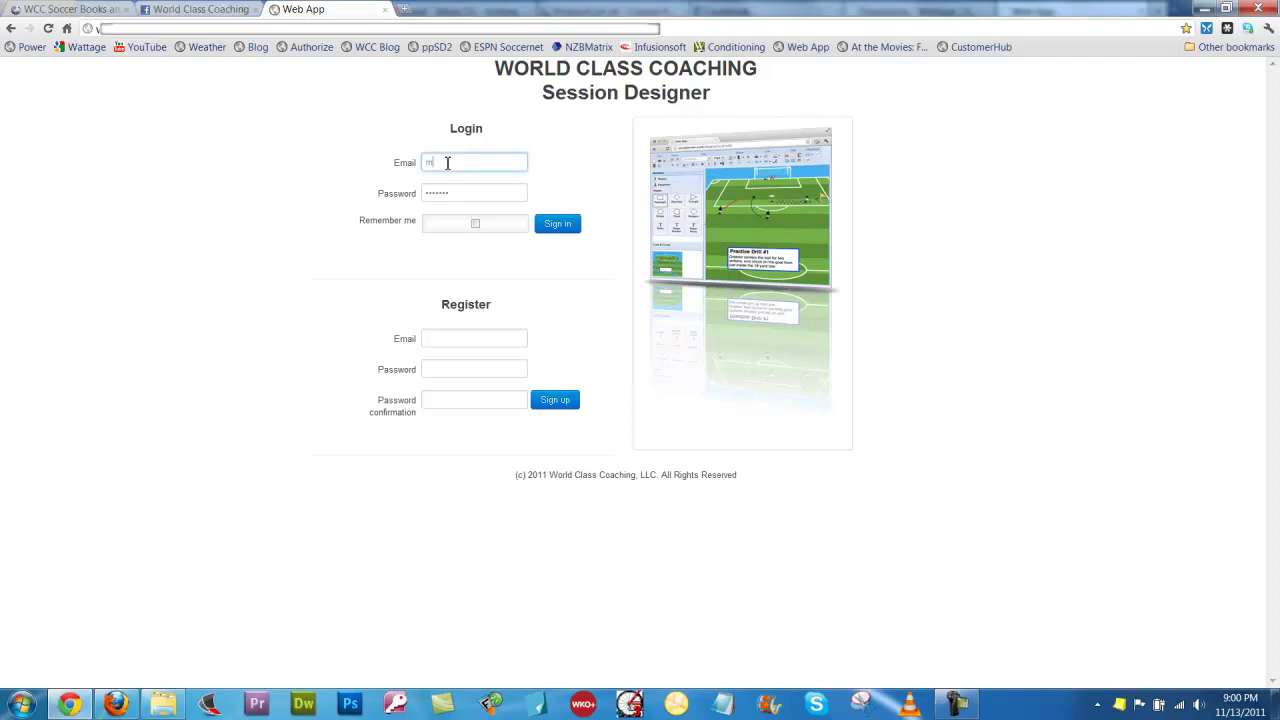
{"action": "type", "text": "m"}
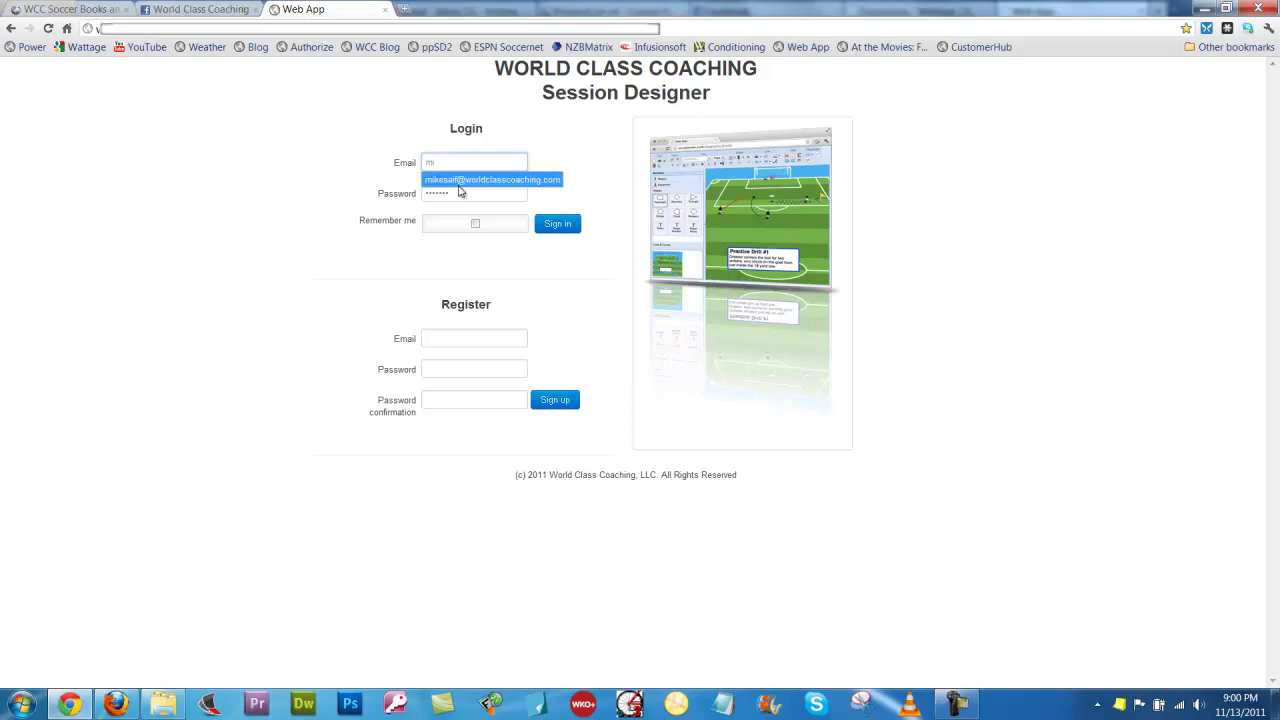
{"action": "left_click", "coordinate": [460, 182]}
{"action": "left_click", "coordinate": [555, 226]}
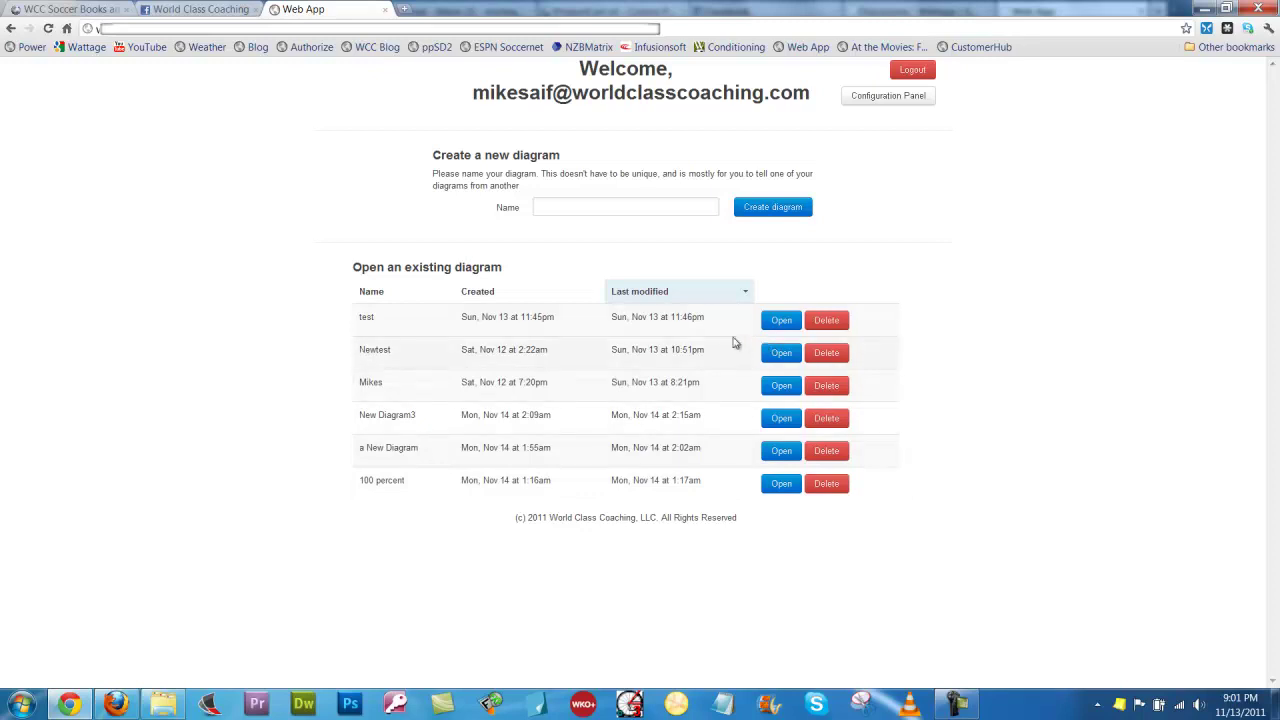
{"action": "left_click", "coordinate": [604, 208]}
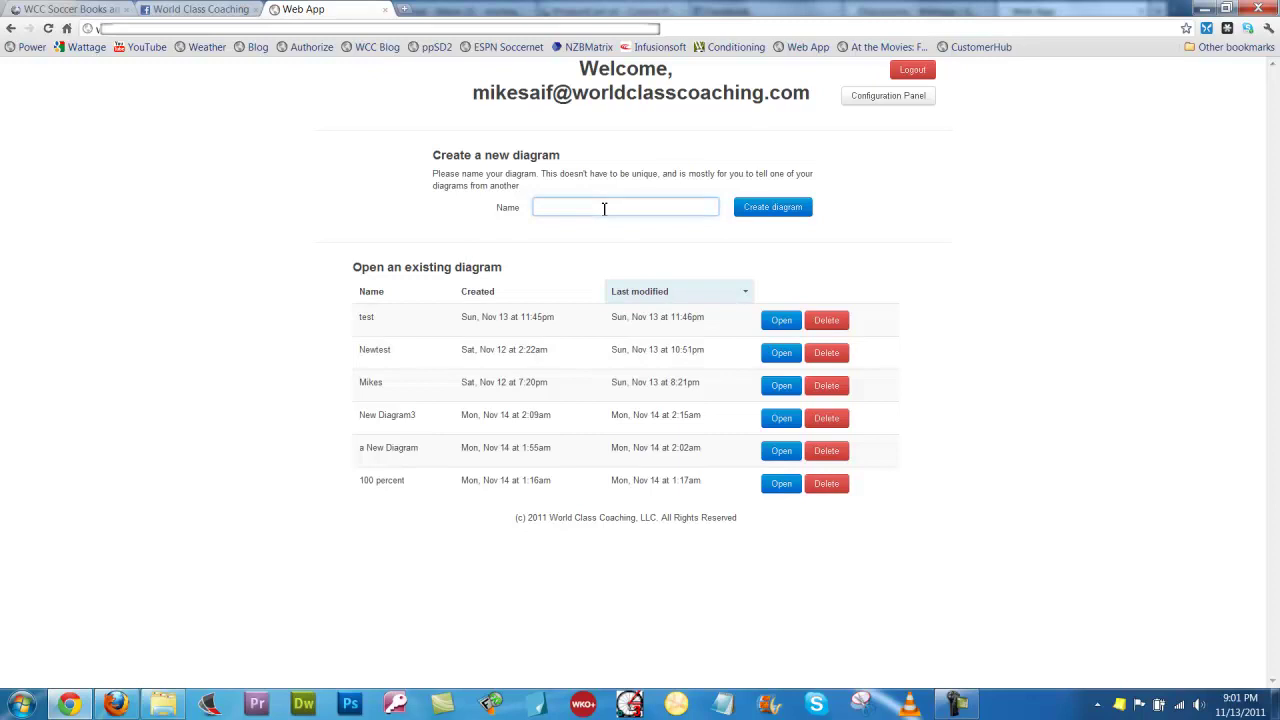
{"action": "type", "text": "New Diagr"}
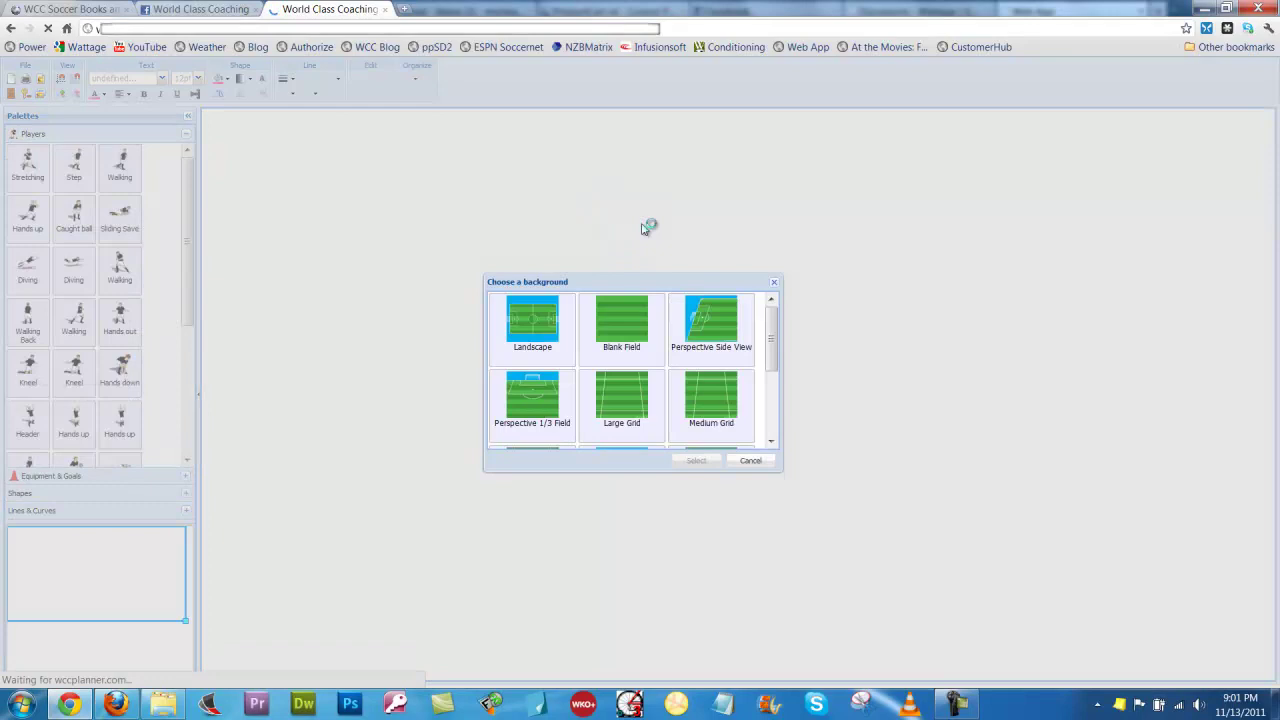
Choose Perspective Half Field as the diagram's background pitch.
{"action": "left_click_drag", "start_coordinate": [774, 331], "coordinate": [776, 372]}
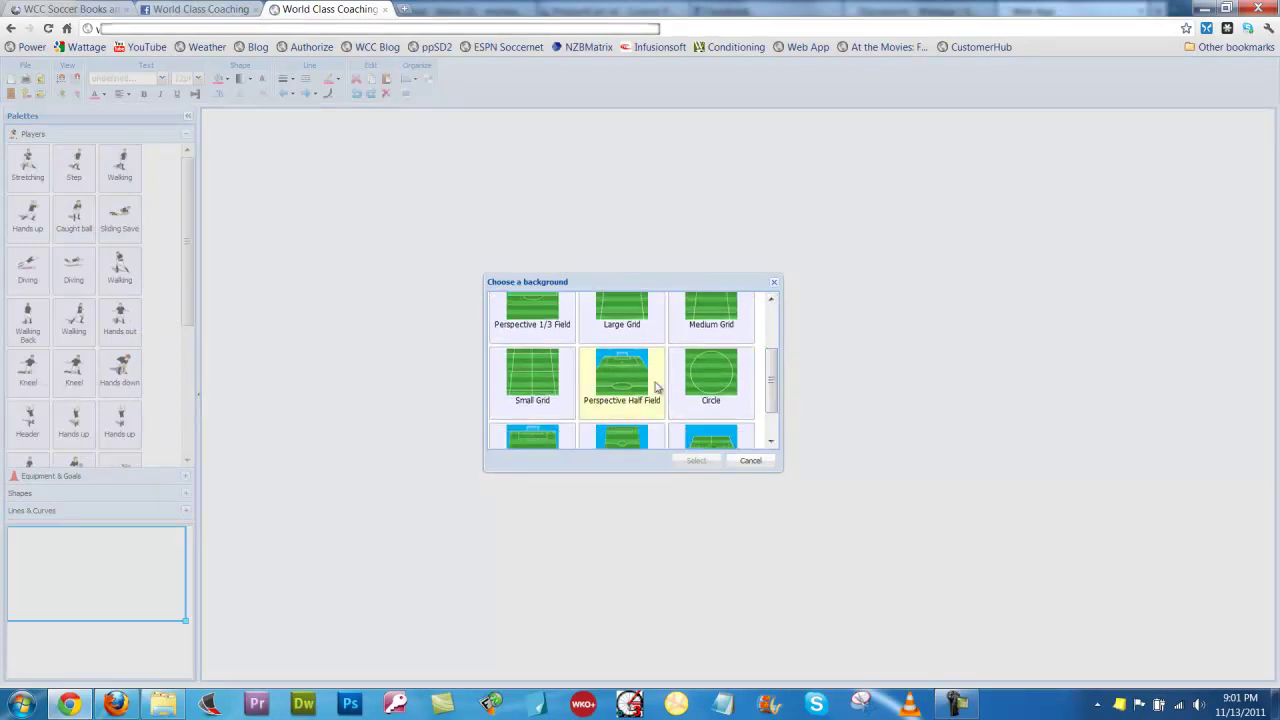
{"action": "left_click", "coordinate": [608, 376]}
{"action": "left_click", "coordinate": [697, 463]}
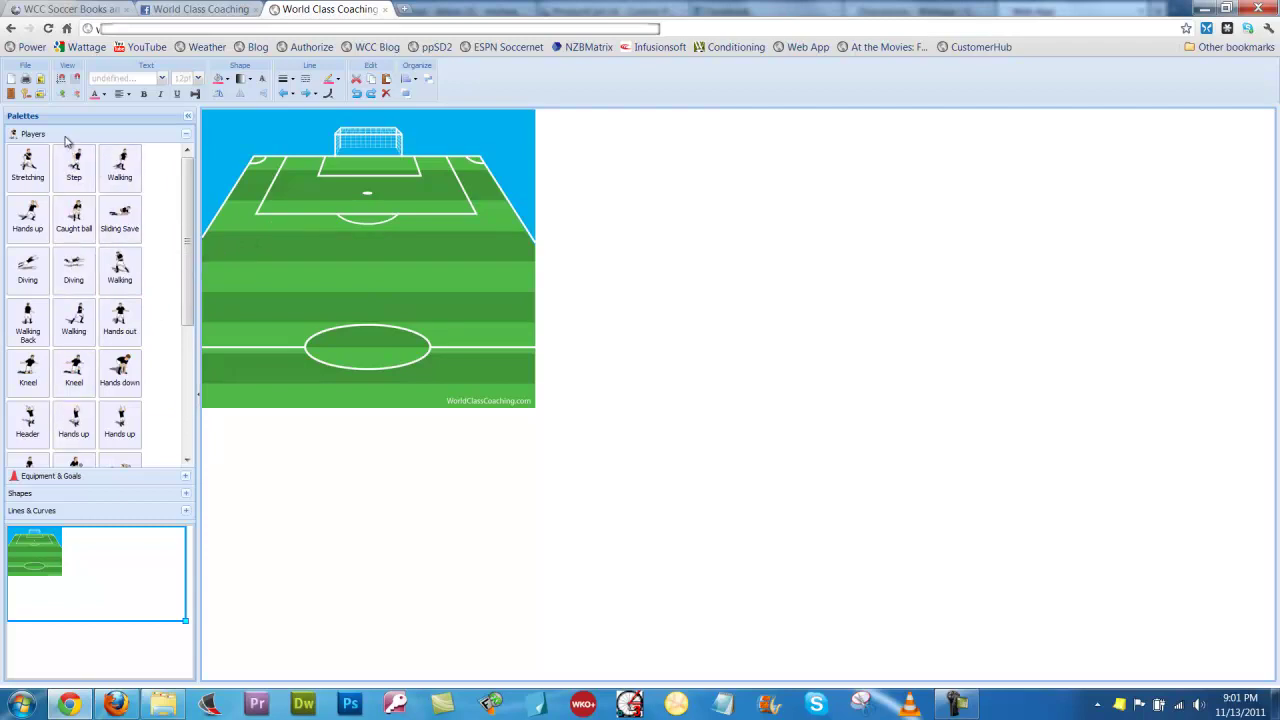
Browse the Equipment & Goals, Shapes & Text and Lines & Curves palettes, then return to Players.
{"action": "left_click", "coordinate": [76, 476]}
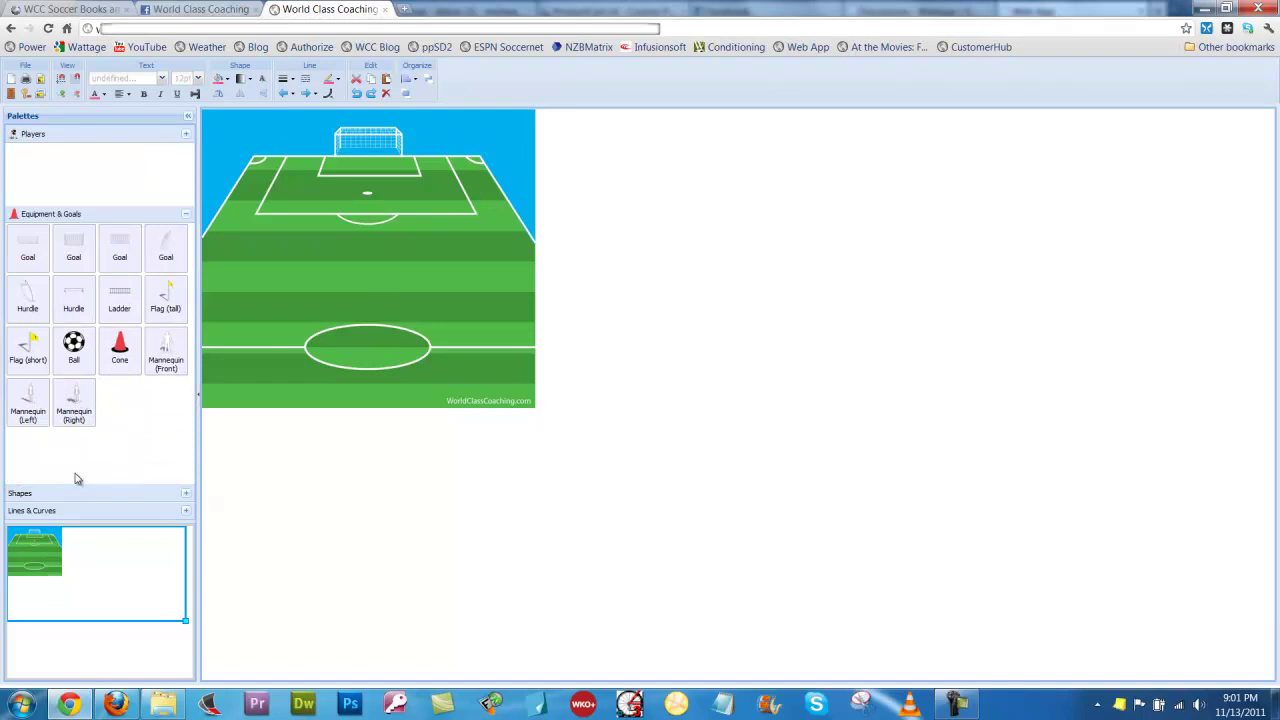
{"action": "left_click", "coordinate": [77, 494]}
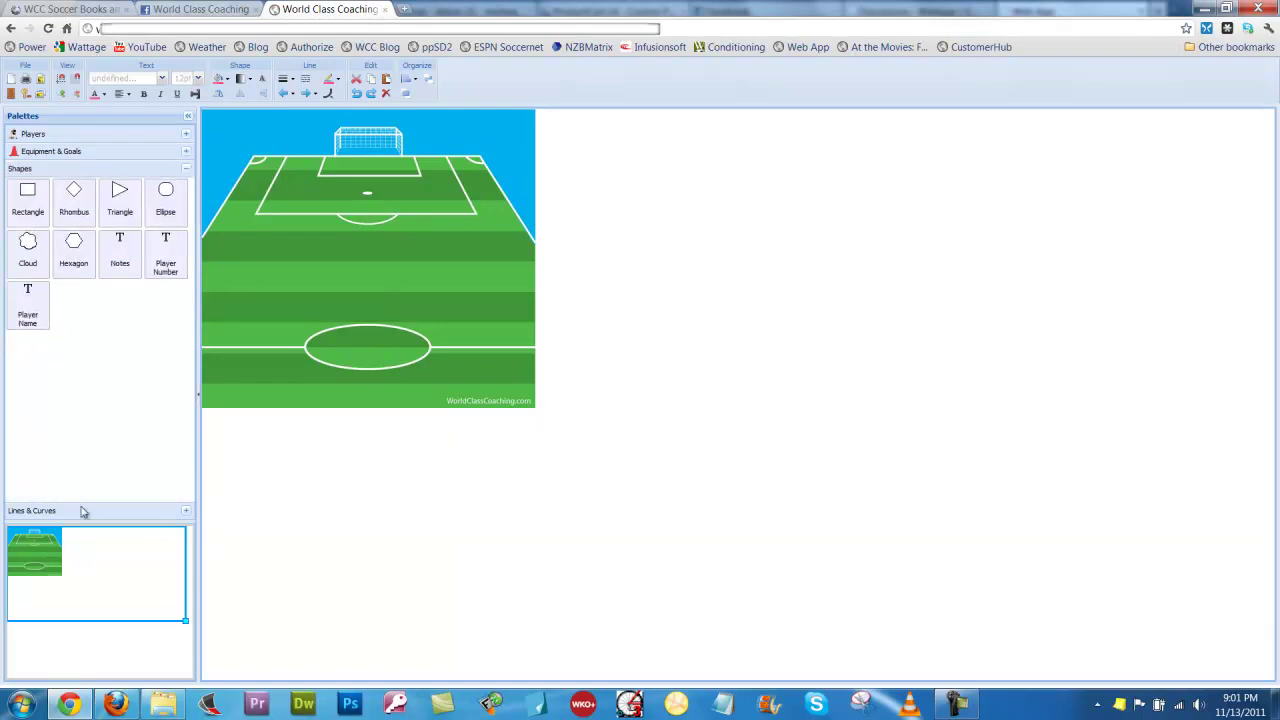
{"action": "left_click", "coordinate": [83, 512]}
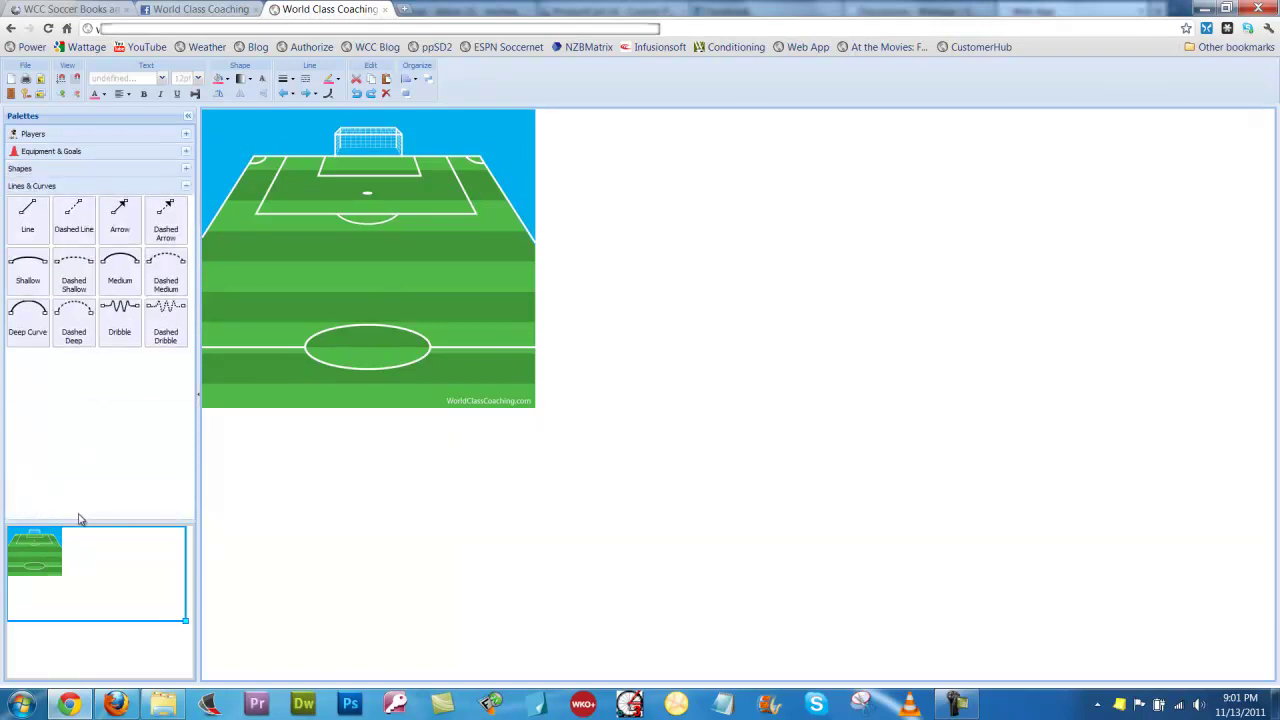
{"action": "left_click", "coordinate": [51, 137]}
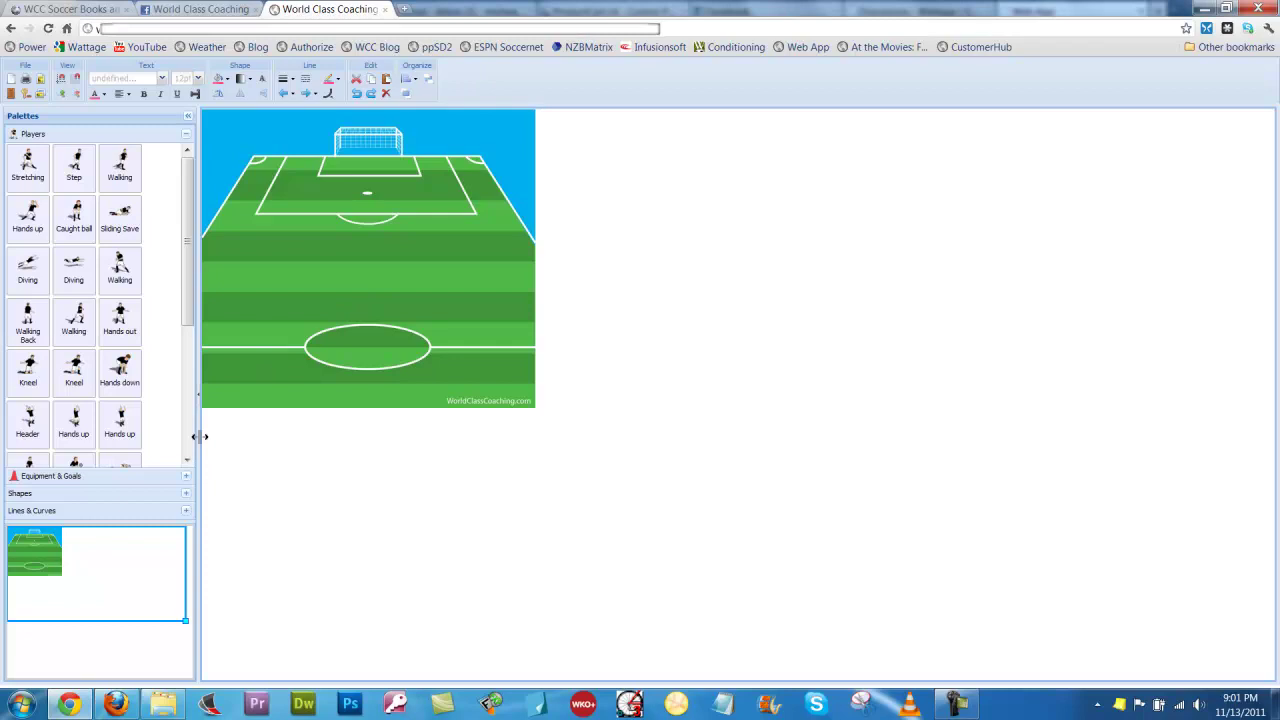
Widen the palette panel to show all player figures and zoom in on the pitch.
{"action": "left_click_drag", "start_coordinate": [197, 434], "coordinate": [313, 443]}
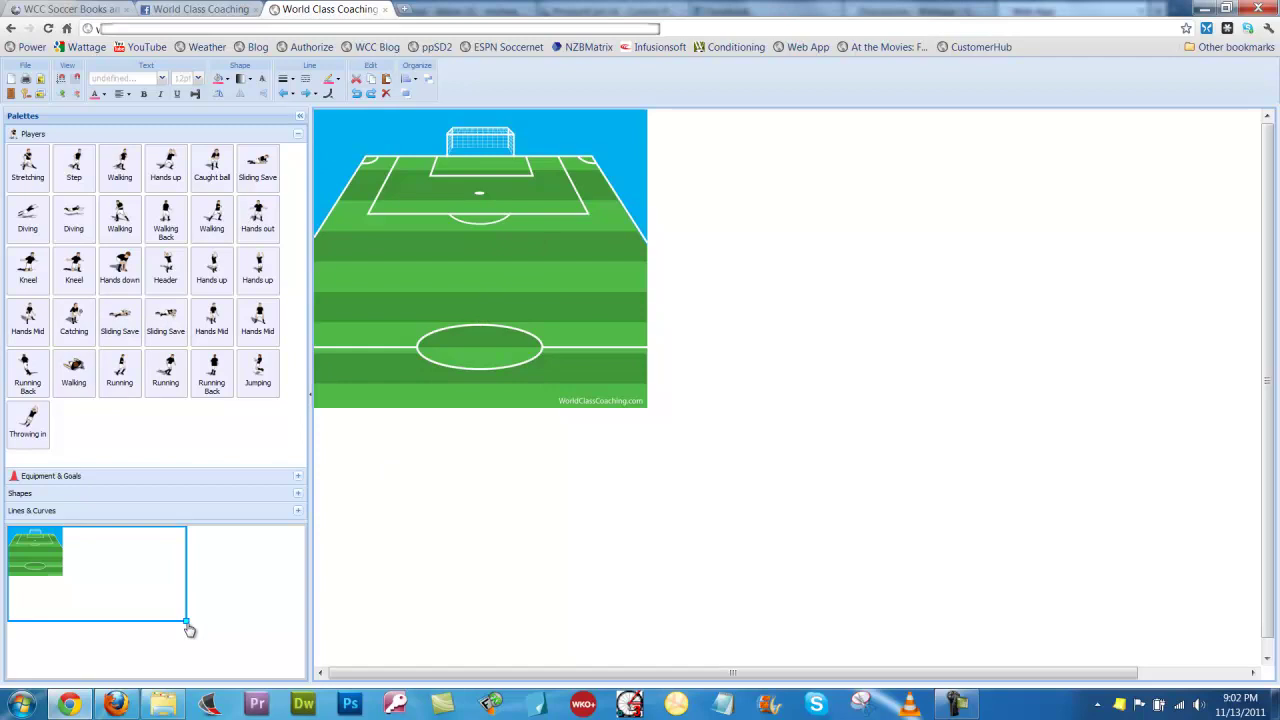
{"action": "left_click_drag", "start_coordinate": [188, 624], "coordinate": [122, 566]}
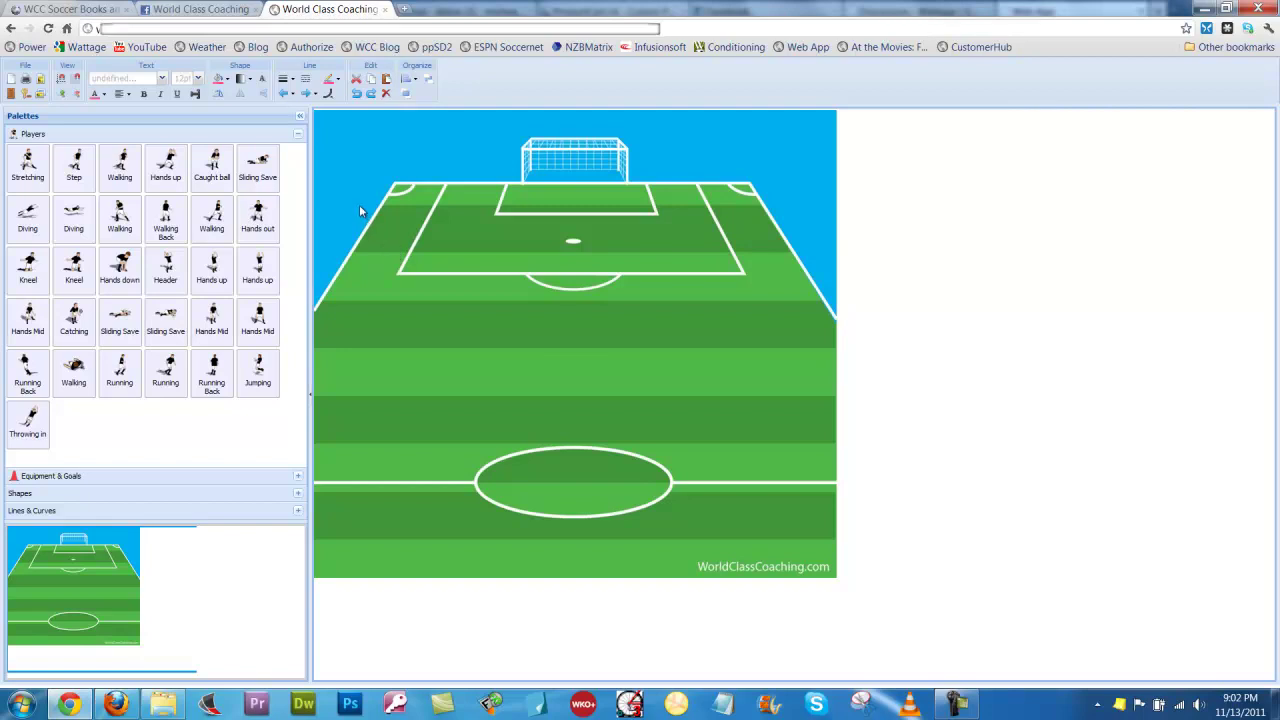
Add a resized Sliding Save goalkeeper and position it in the goal mouth.
{"action": "left_click_drag", "start_coordinate": [262, 171], "coordinate": [552, 216]}
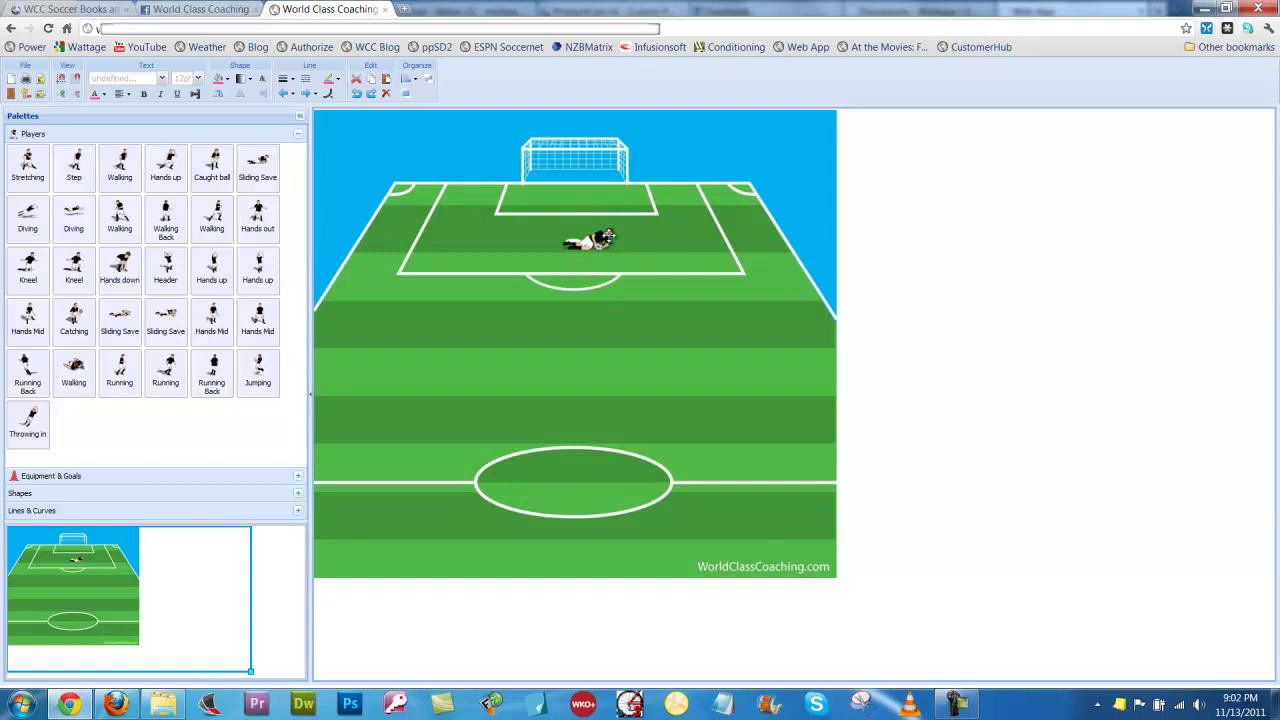
{"action": "left_click_drag", "start_coordinate": [605, 238], "coordinate": [612, 325]}
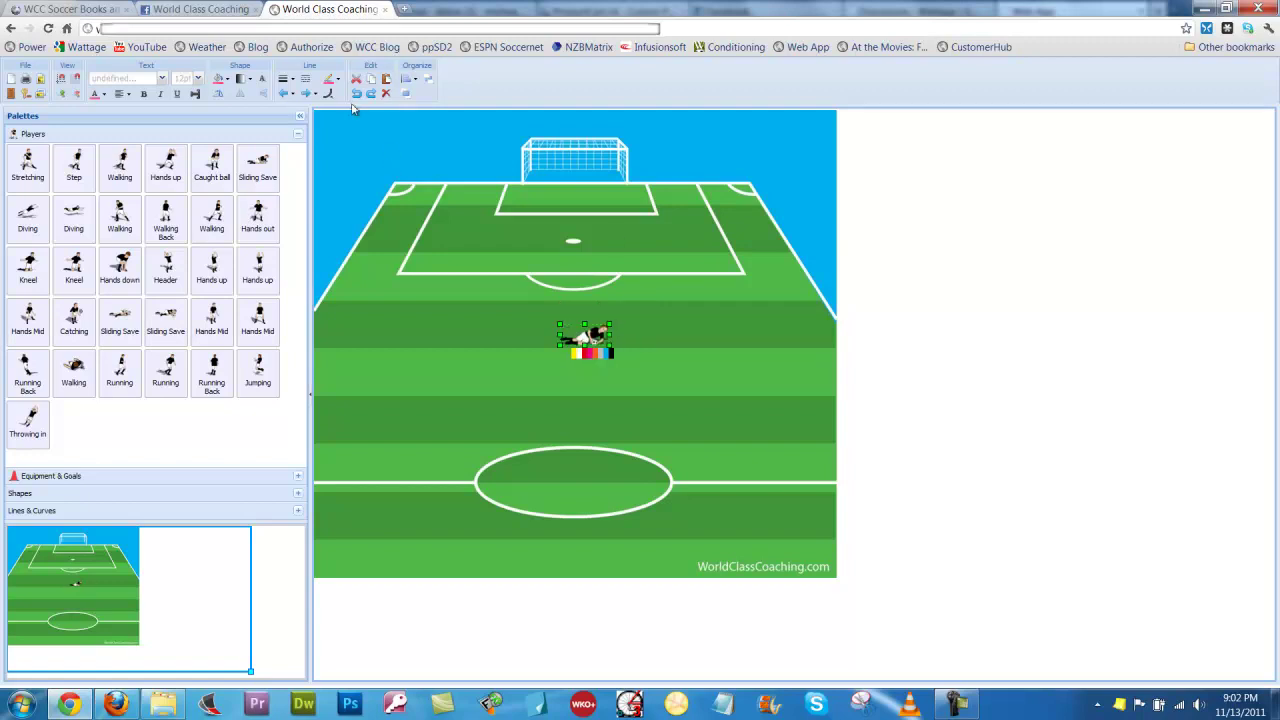
{"action": "left_click", "coordinate": [358, 97]}
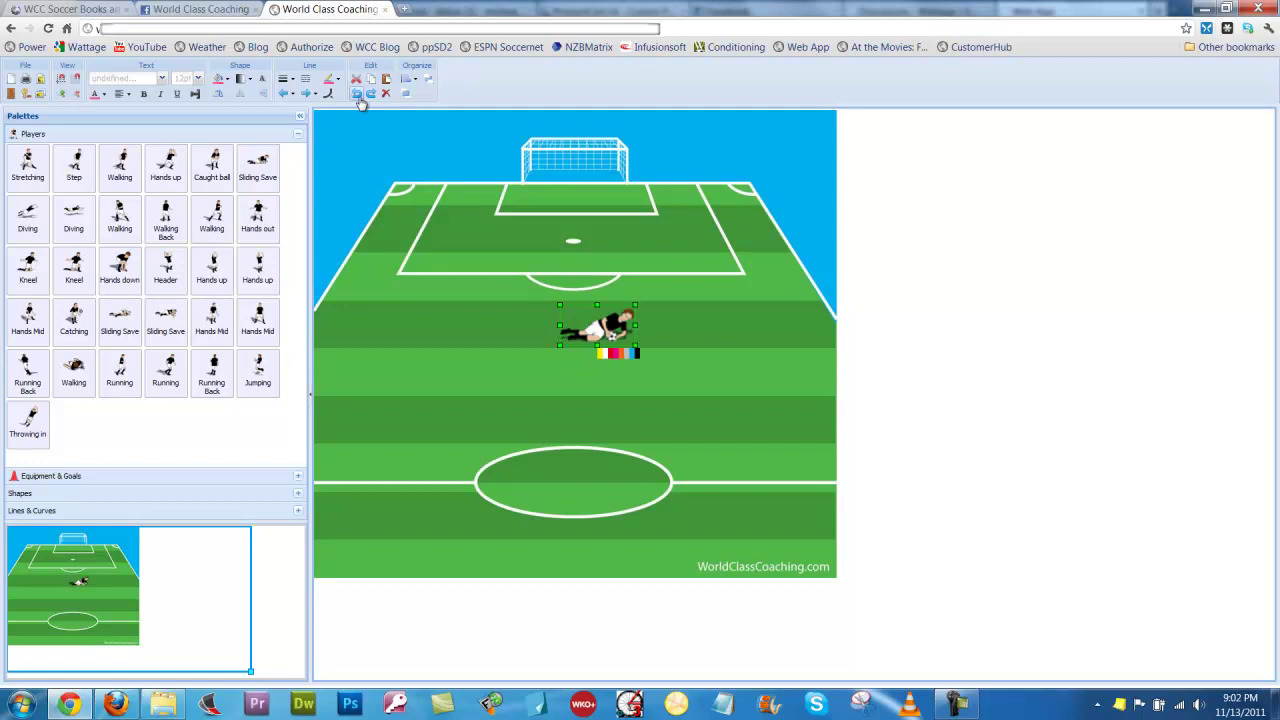
{"action": "left_click", "coordinate": [370, 93]}
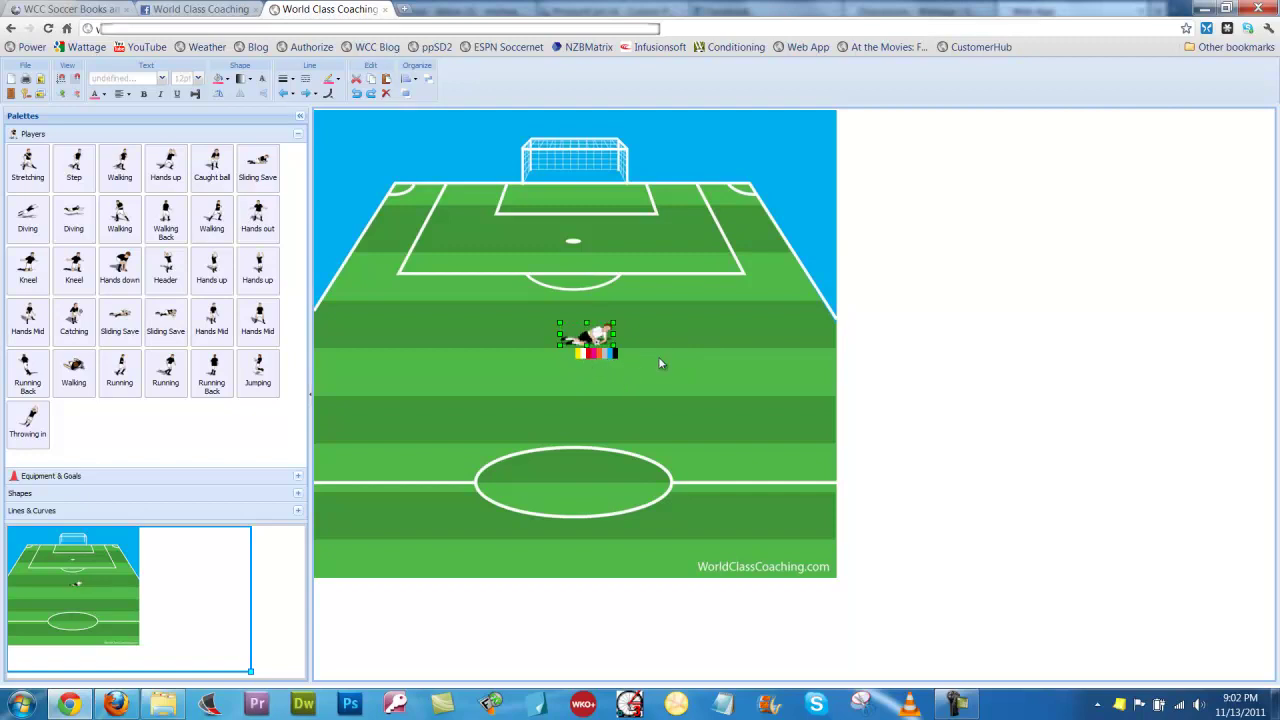
{"action": "left_click_drag", "start_coordinate": [597, 338], "coordinate": [586, 180]}
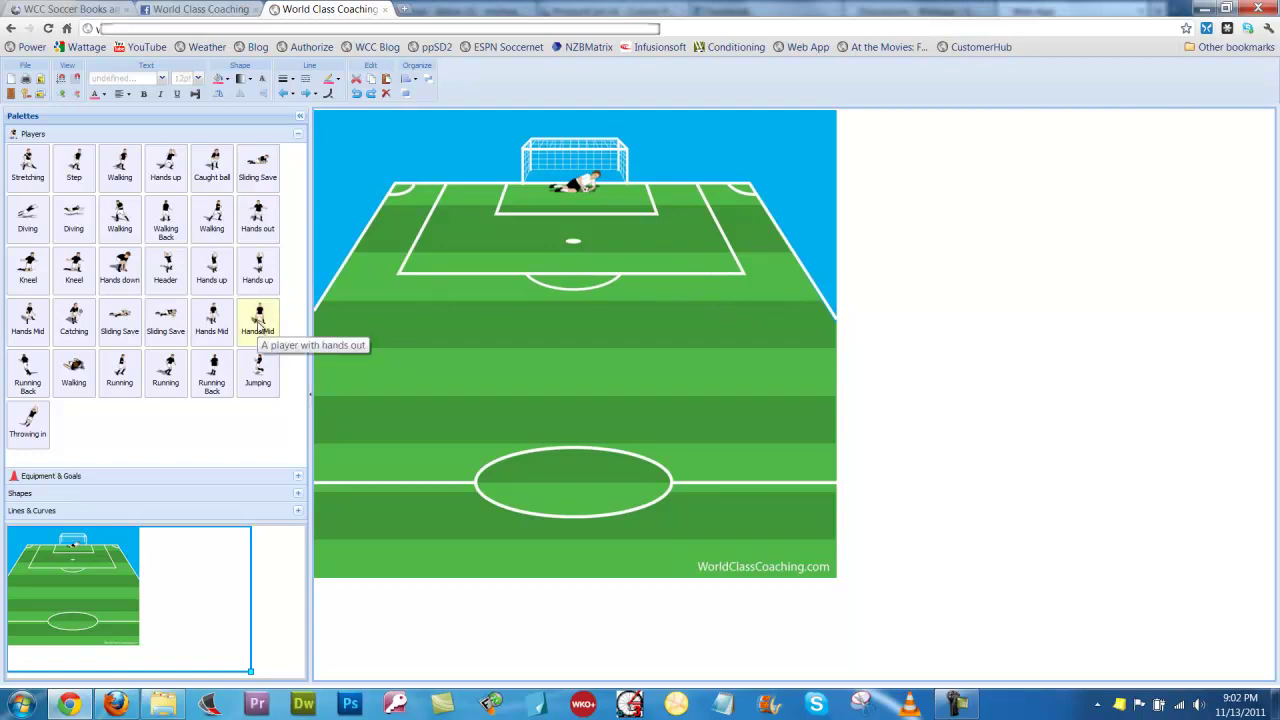
Place Hands Mid defenders along the penalty line and a Running Back attacker near halfway.
{"action": "left_click_drag", "start_coordinate": [257, 322], "coordinate": [391, 278]}
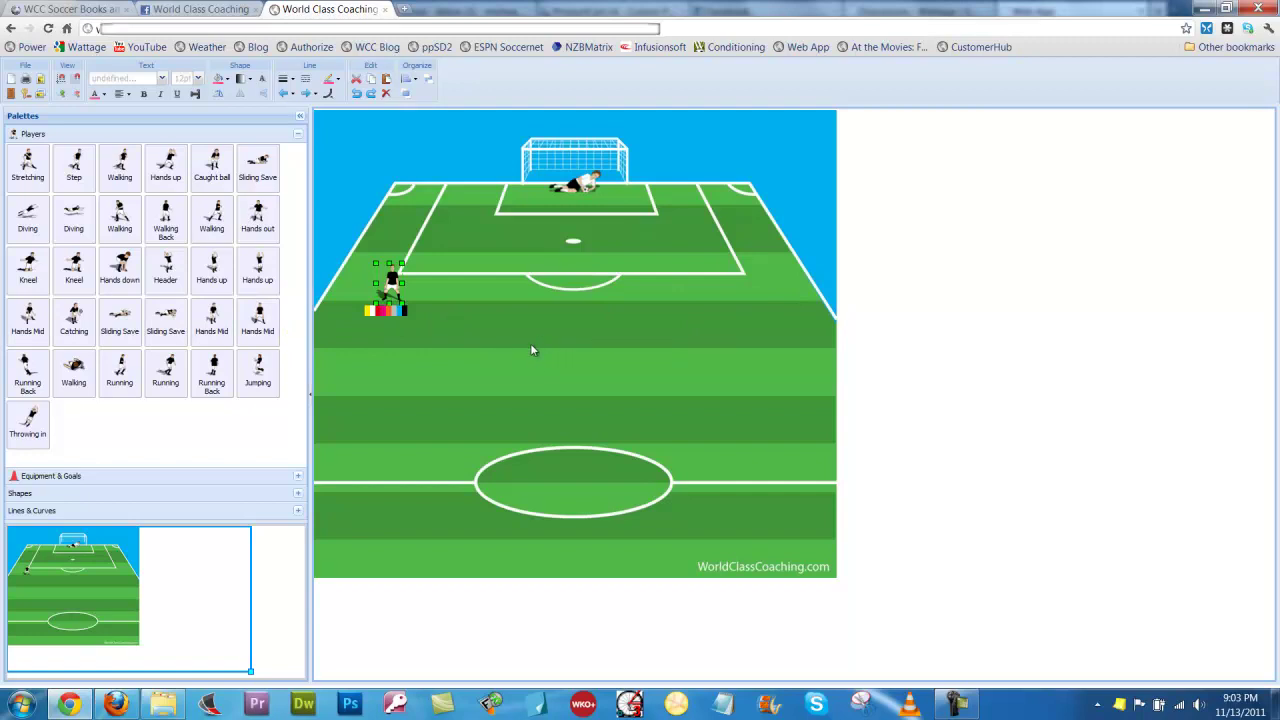
{"action": "left_click_drag", "start_coordinate": [390, 283], "coordinate": [745, 272]}
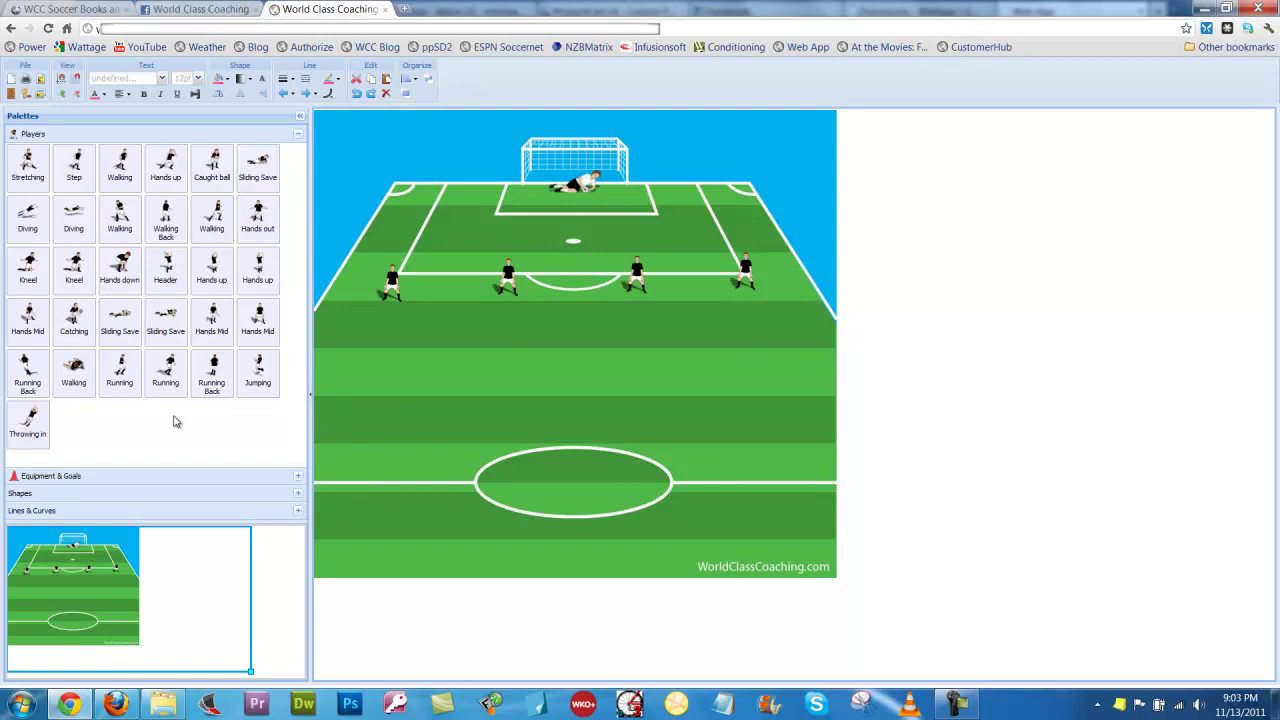
{"action": "left_click_drag", "start_coordinate": [206, 371], "coordinate": [352, 400]}
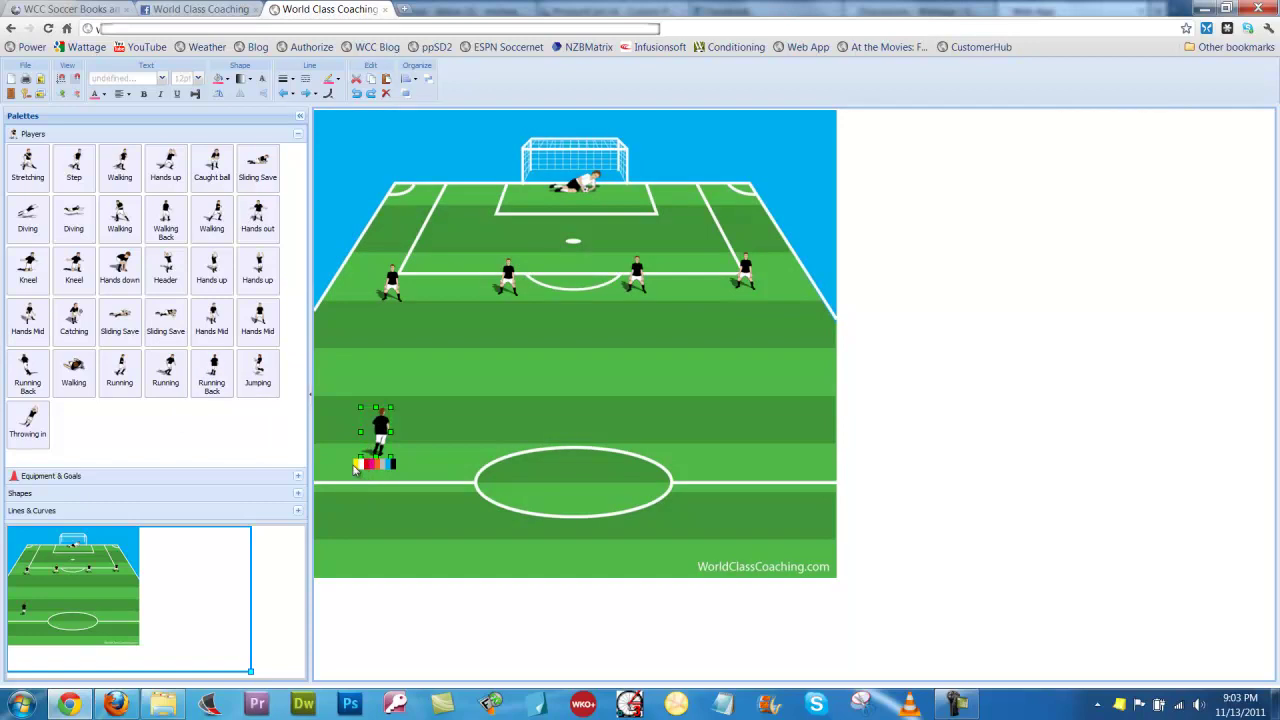
Make the attacker yellow, copy it along halfway, and flip the right and middle players.
{"action": "left_click", "coordinate": [357, 464]}
{"action": "left_click_drag", "start_coordinate": [485, 435], "coordinate": [779, 435]}
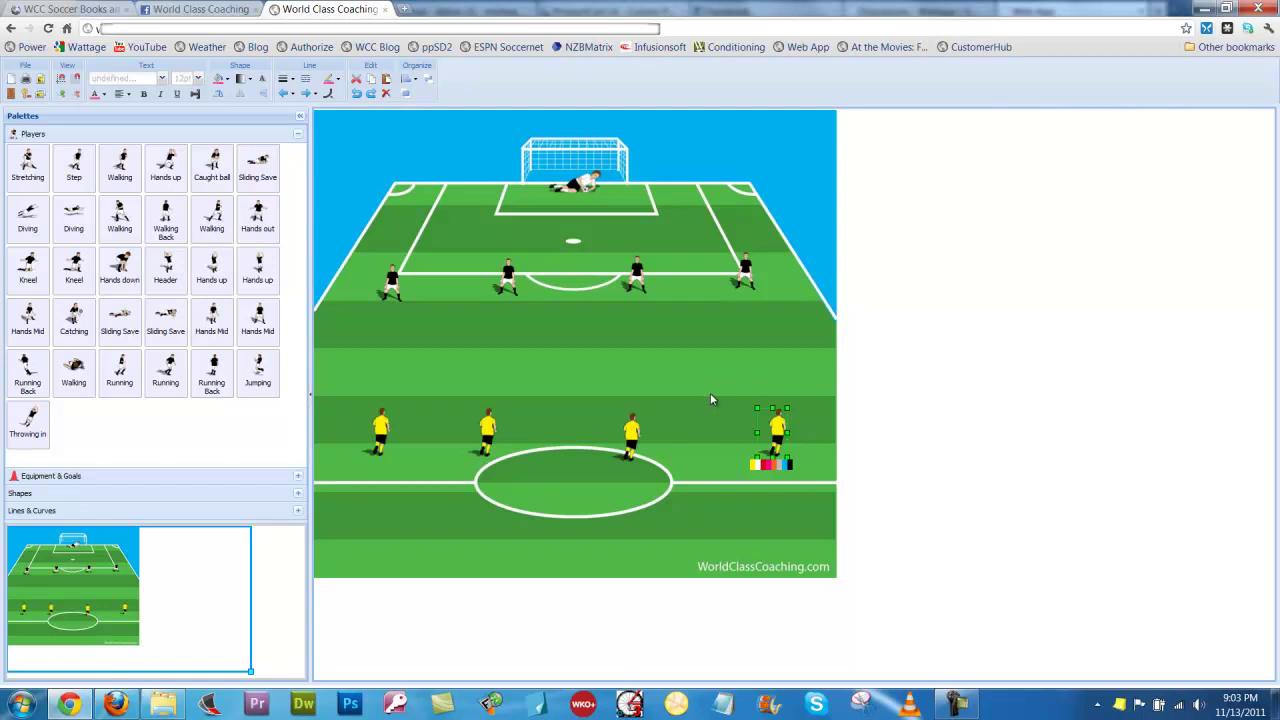
{"action": "left_click", "coordinate": [240, 93]}
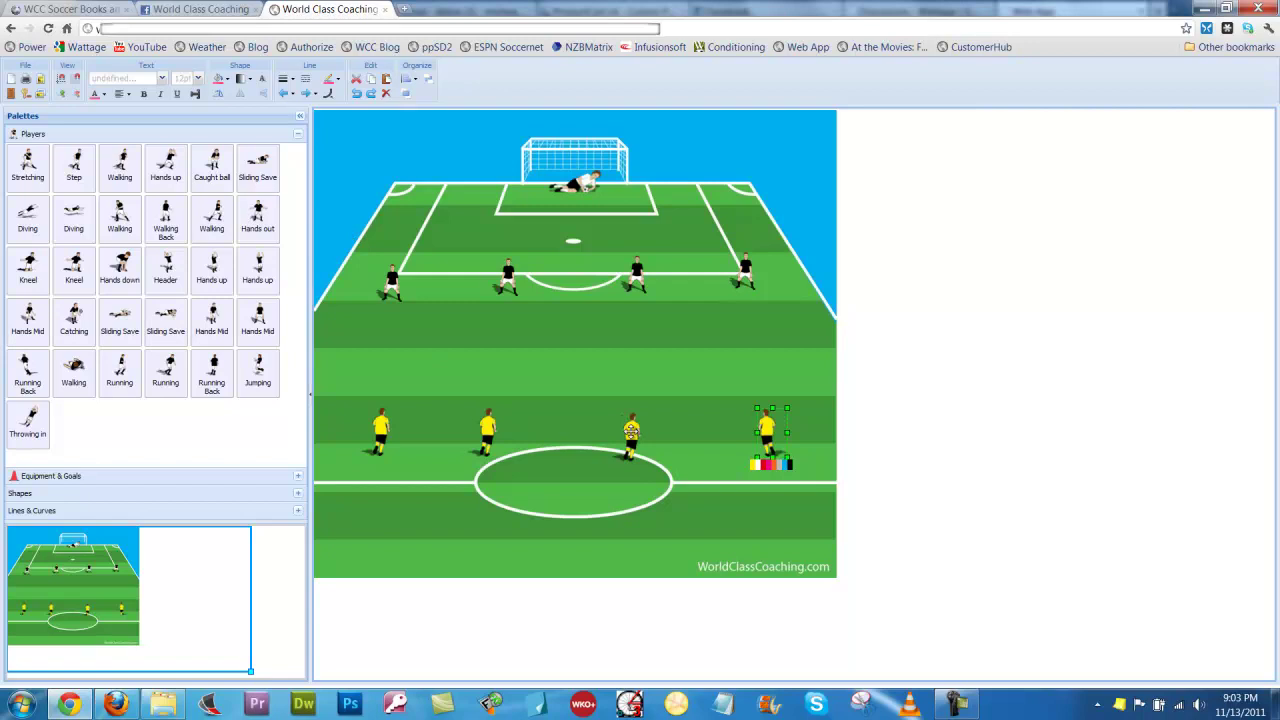
{"action": "left_click", "coordinate": [624, 425]}
{"action": "left_click", "coordinate": [240, 93]}
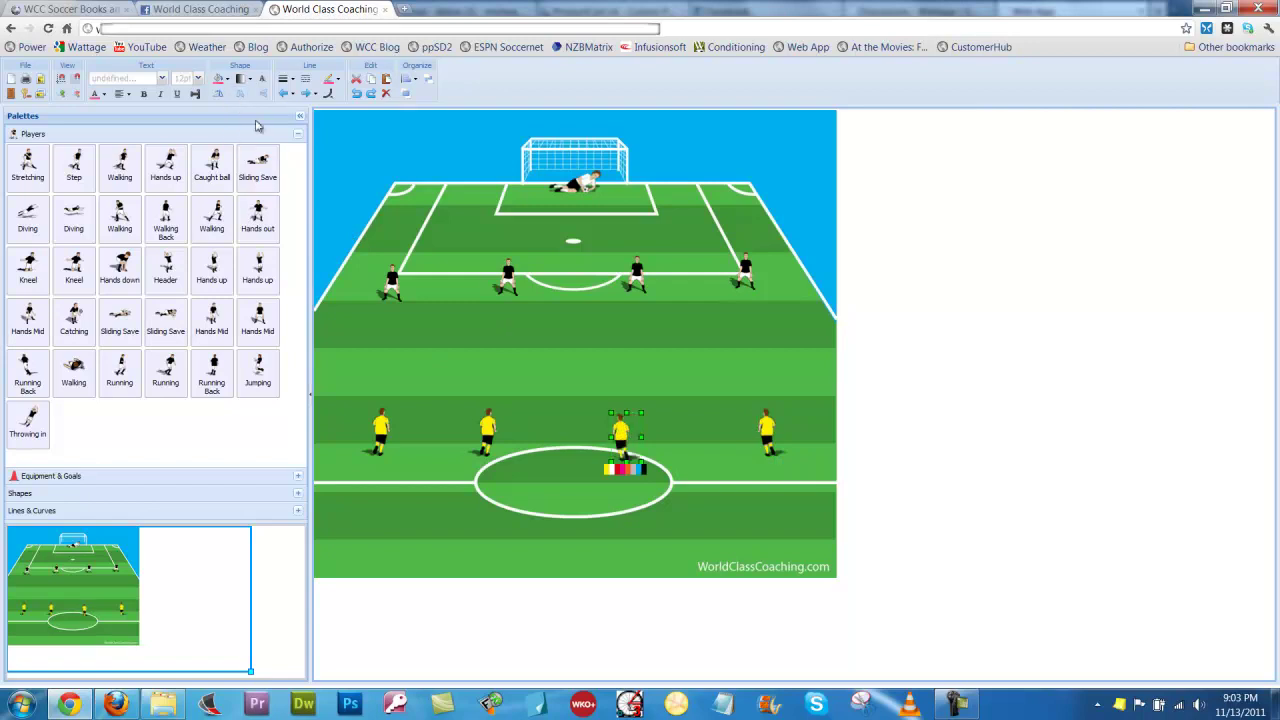
{"action": "left_click", "coordinate": [680, 425]}
Set a cone beside the left yellow attacker and a ball at the right attacker's feet.
{"action": "left_click", "coordinate": [69, 484]}
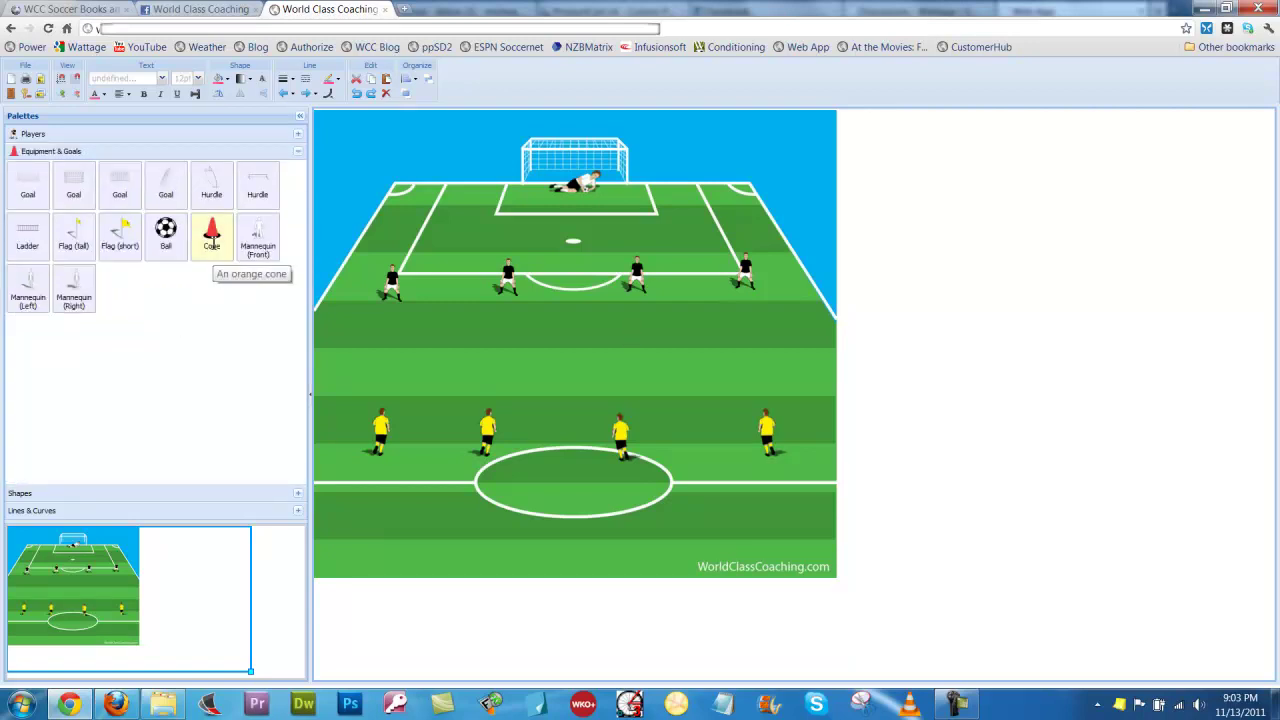
{"action": "left_click_drag", "start_coordinate": [212, 240], "coordinate": [352, 459]}
{"action": "left_click", "coordinate": [350, 475]}
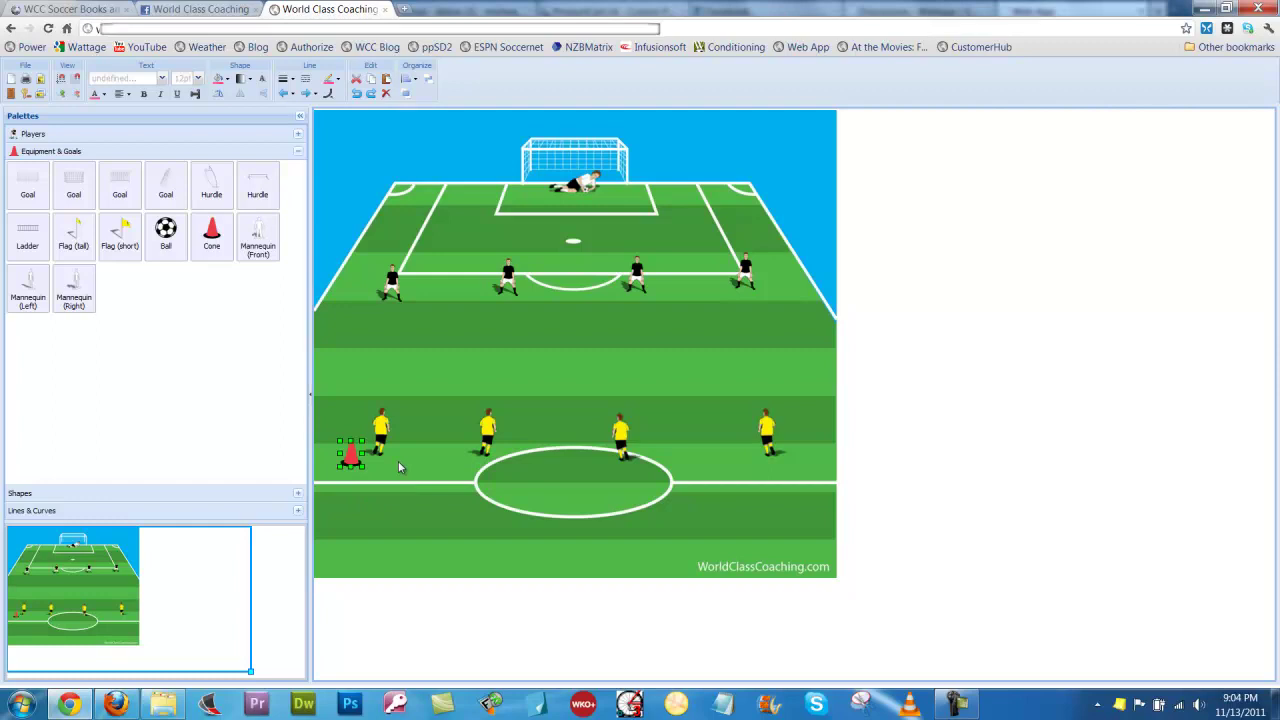
{"action": "left_click", "coordinate": [398, 461]}
{"action": "left_click_drag", "start_coordinate": [166, 240], "coordinate": [747, 451]}
{"action": "left_click", "coordinate": [665, 323]}
Draw a dashed arrow from the ball up to the third black defender.
{"action": "left_click", "coordinate": [99, 511]}
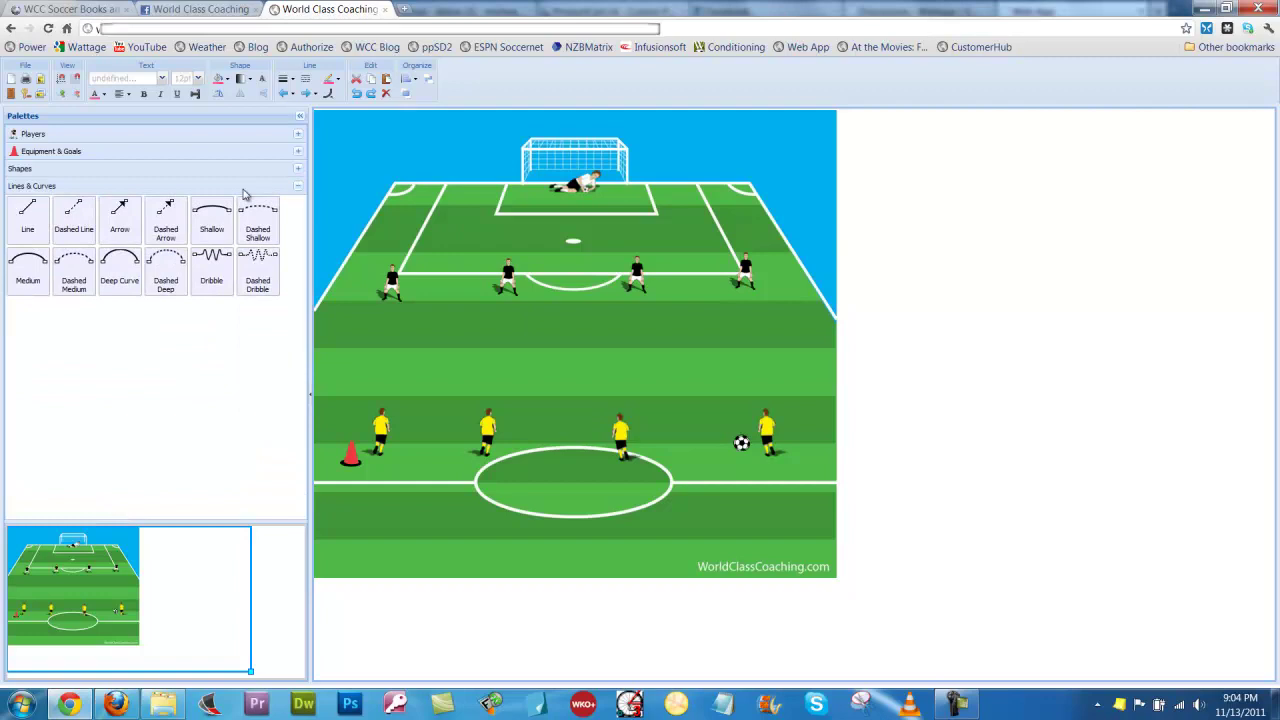
{"action": "left_click_drag", "start_coordinate": [167, 228], "coordinate": [671, 333]}
{"action": "left_click_drag", "start_coordinate": [710, 435], "coordinate": [713, 433]}
{"action": "left_click_drag", "start_coordinate": [714, 282], "coordinate": [658, 295]}
{"action": "left_click", "coordinate": [714, 441]}
{"action": "left_click_drag", "start_coordinate": [714, 441], "coordinate": [729, 425]}
Colour the dashed arrow black and nudge the rightmost defender slightly inward.
{"action": "left_click", "coordinate": [340, 82]}
{"action": "left_click", "coordinate": [408, 146]}
{"action": "left_click", "coordinate": [741, 305]}
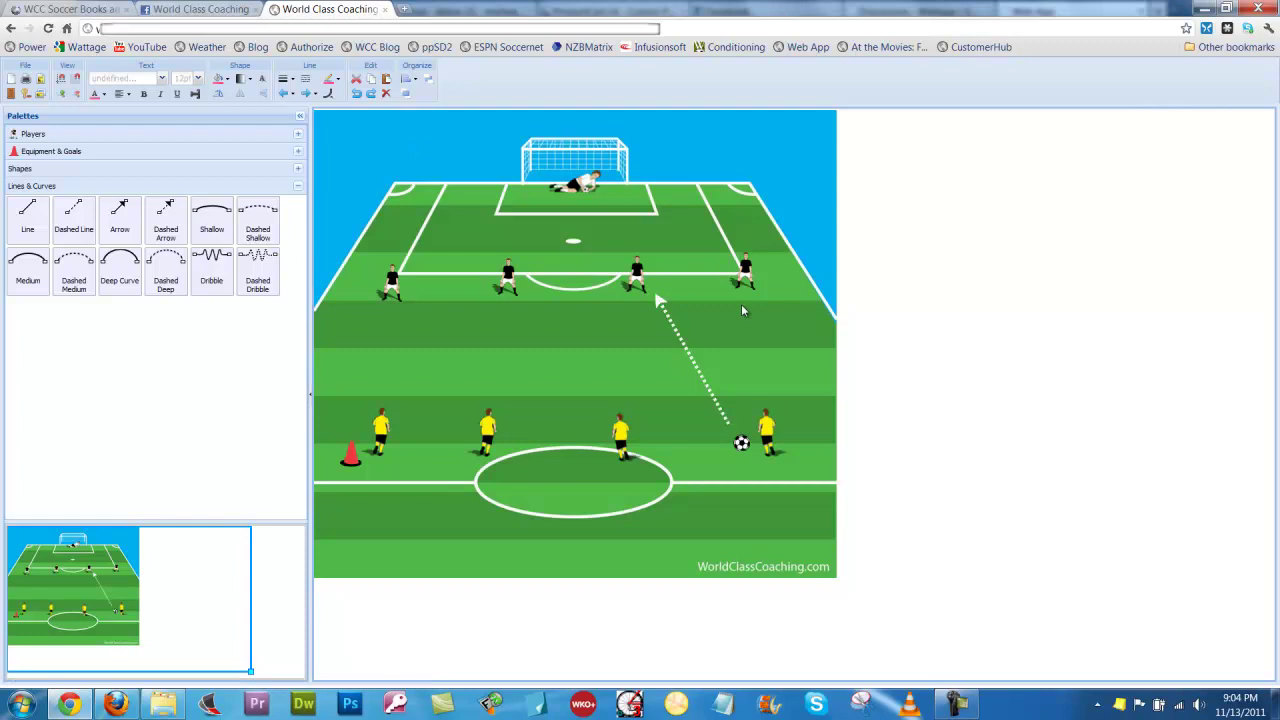
{"action": "left_click", "coordinate": [688, 350]}
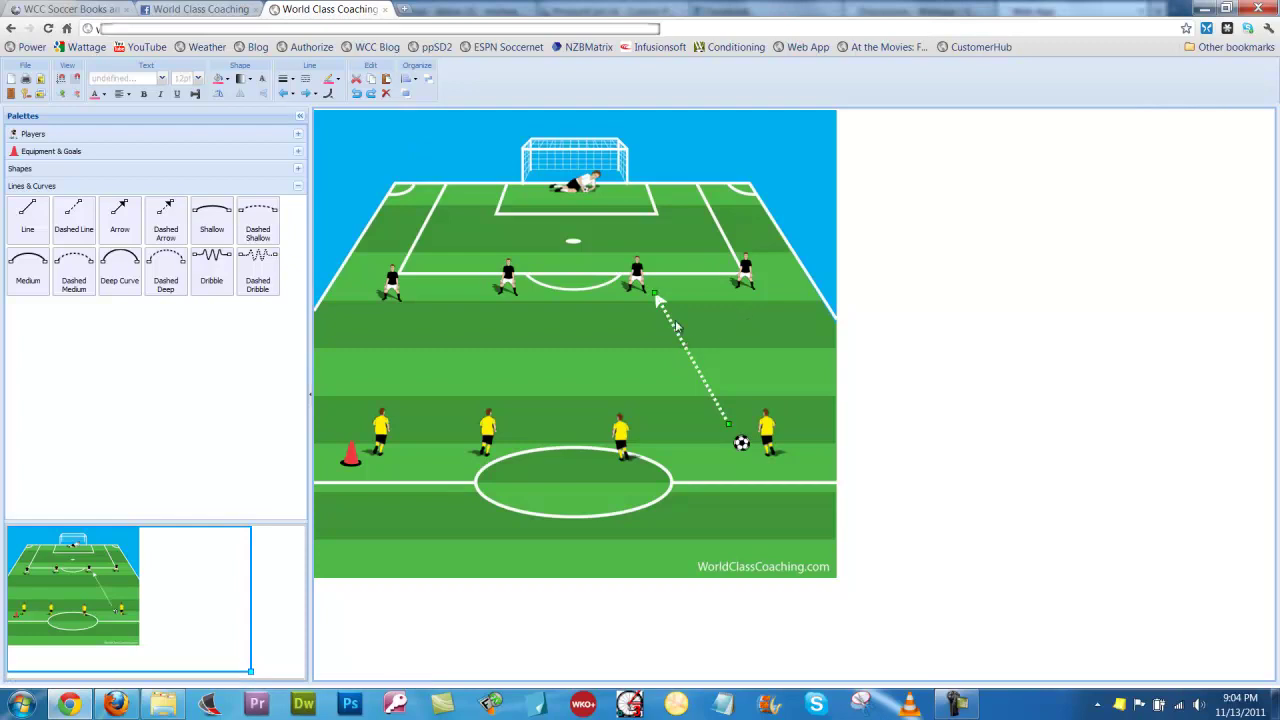
{"action": "left_click", "coordinate": [336, 82]}
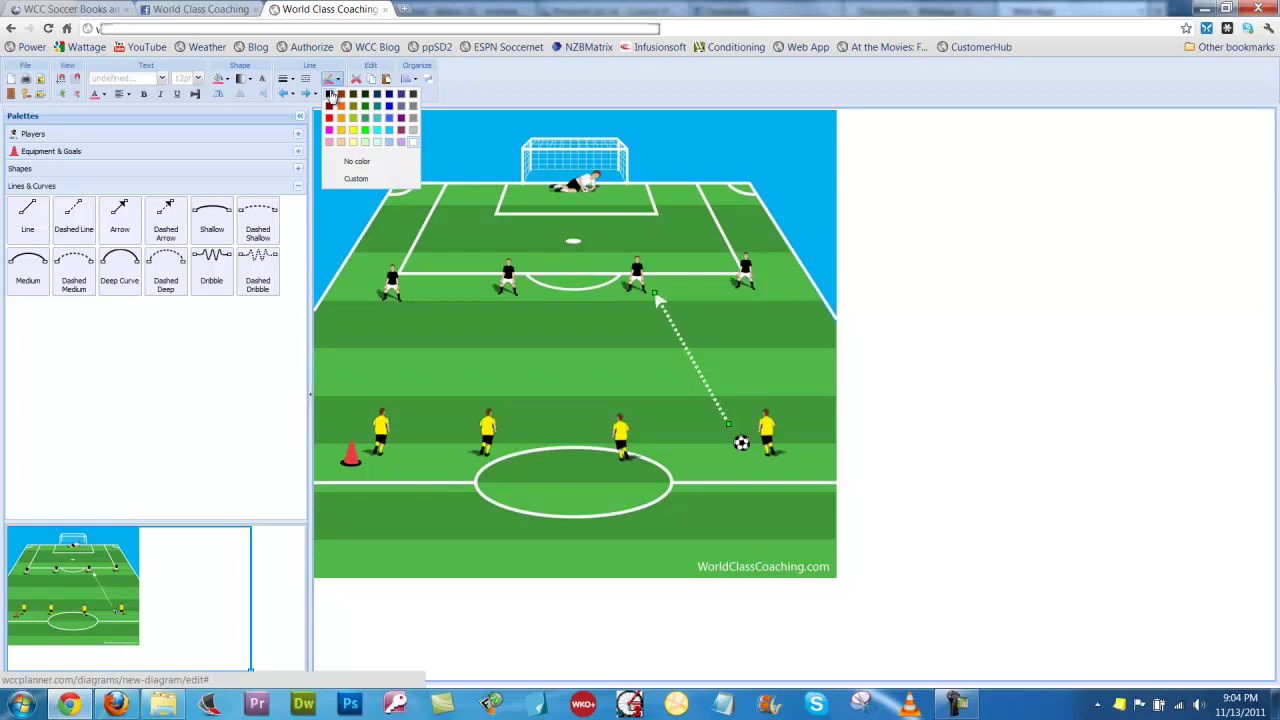
{"action": "left_click", "coordinate": [330, 95]}
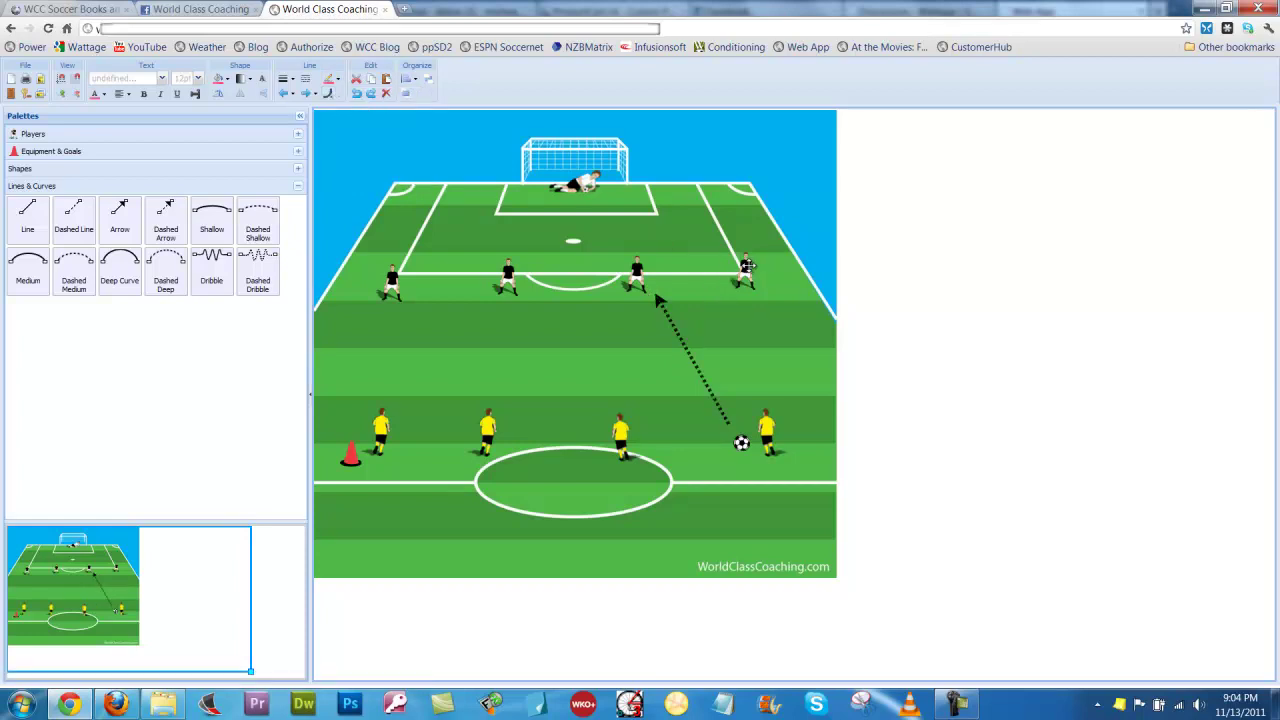
{"action": "left_click_drag", "start_coordinate": [747, 265], "coordinate": [729, 268]}
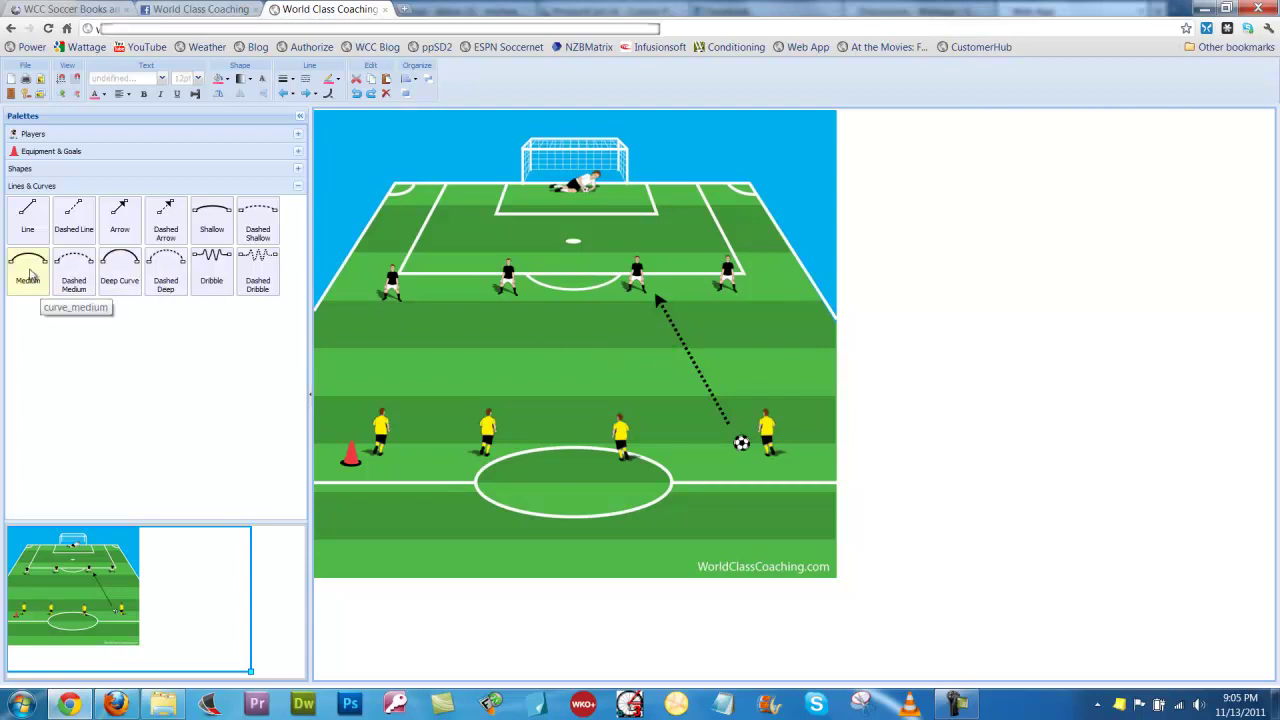
Draw a medium curved arrow bowing right from the rightmost yellow player to the box corner.
{"action": "left_click_drag", "start_coordinate": [28, 272], "coordinate": [696, 297]}
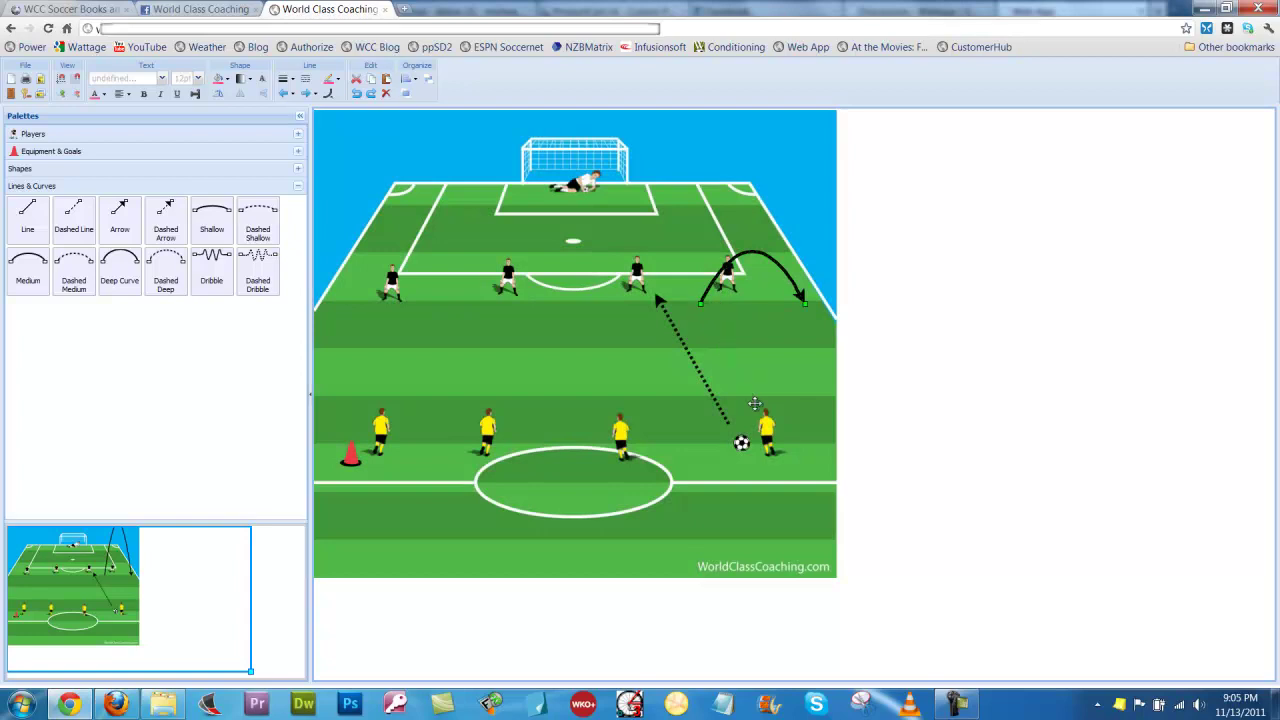
{"action": "left_click_drag", "start_coordinate": [794, 416], "coordinate": [801, 306]}
{"action": "left_click_drag", "start_coordinate": [746, 229], "coordinate": [744, 229]}
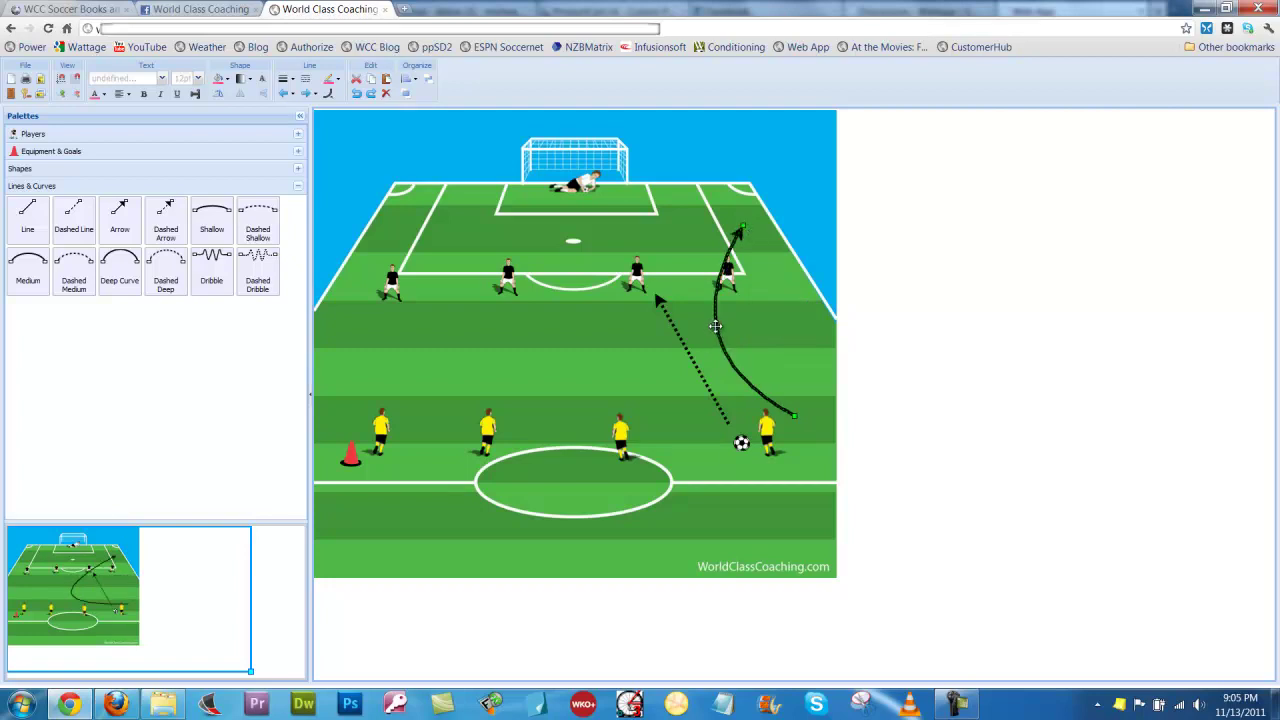
{"action": "left_click", "coordinate": [263, 93]}
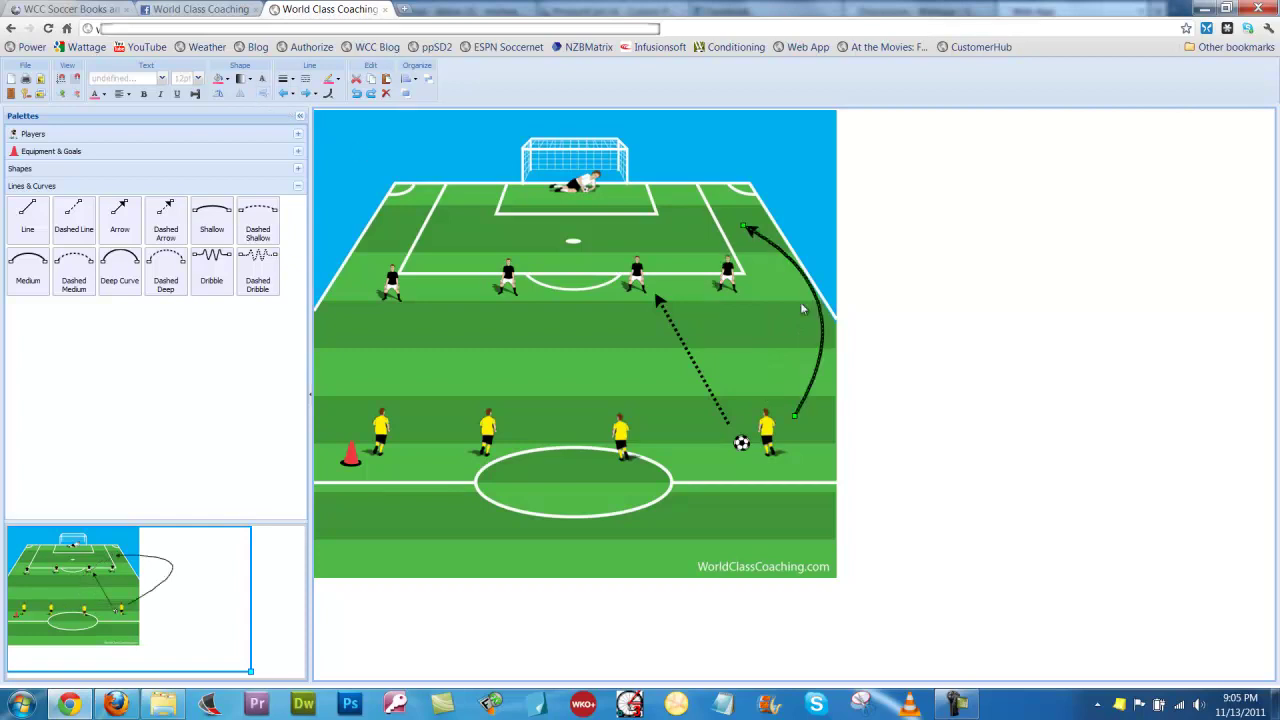
{"action": "left_click", "coordinate": [745, 230]}
{"action": "left_click", "coordinate": [745, 230]}
{"action": "left_click_drag", "start_coordinate": [744, 227], "coordinate": [709, 221]}
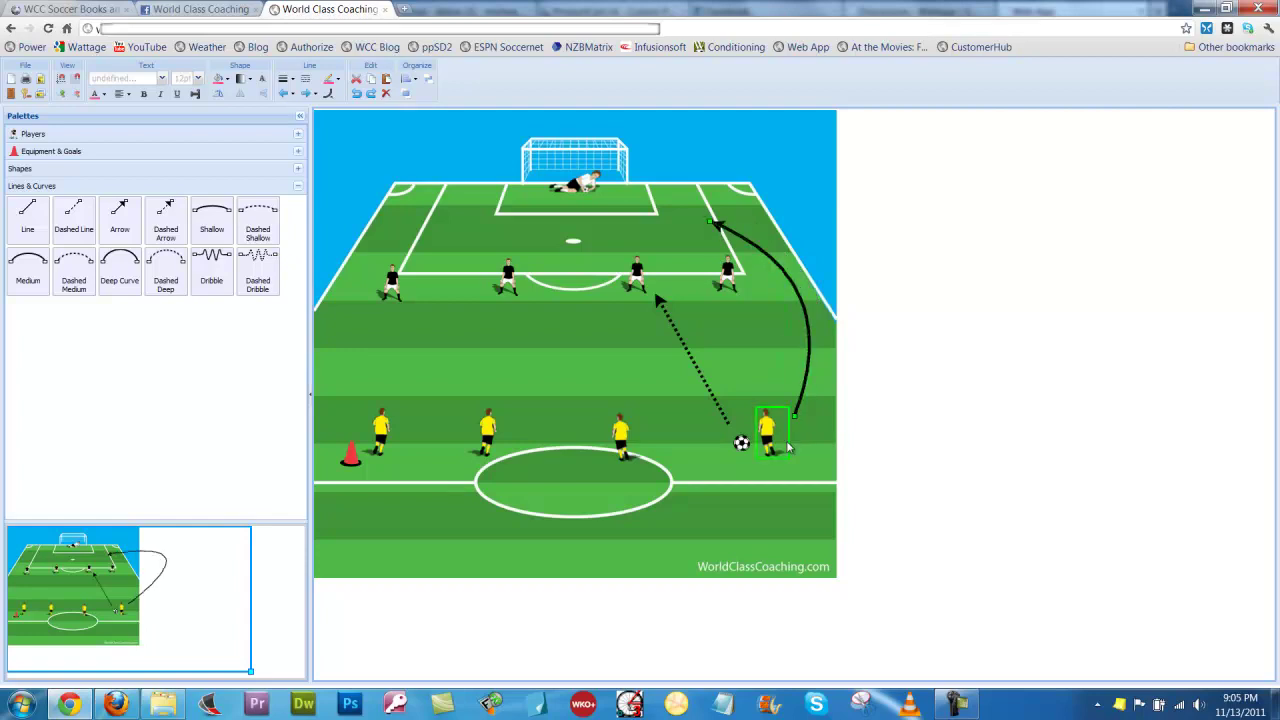
{"action": "left_click_drag", "start_coordinate": [794, 414], "coordinate": [791, 435]}
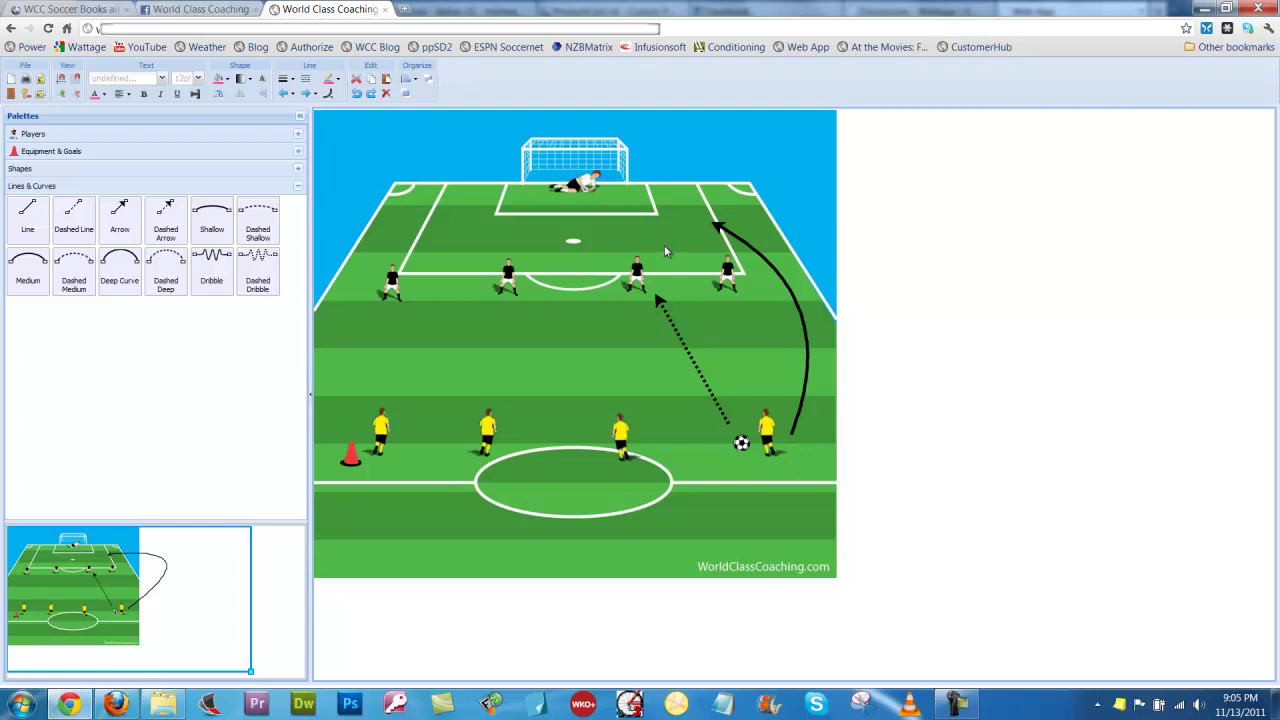
{"action": "left_click_drag", "start_coordinate": [238, 276], "coordinate": [376, 327]}
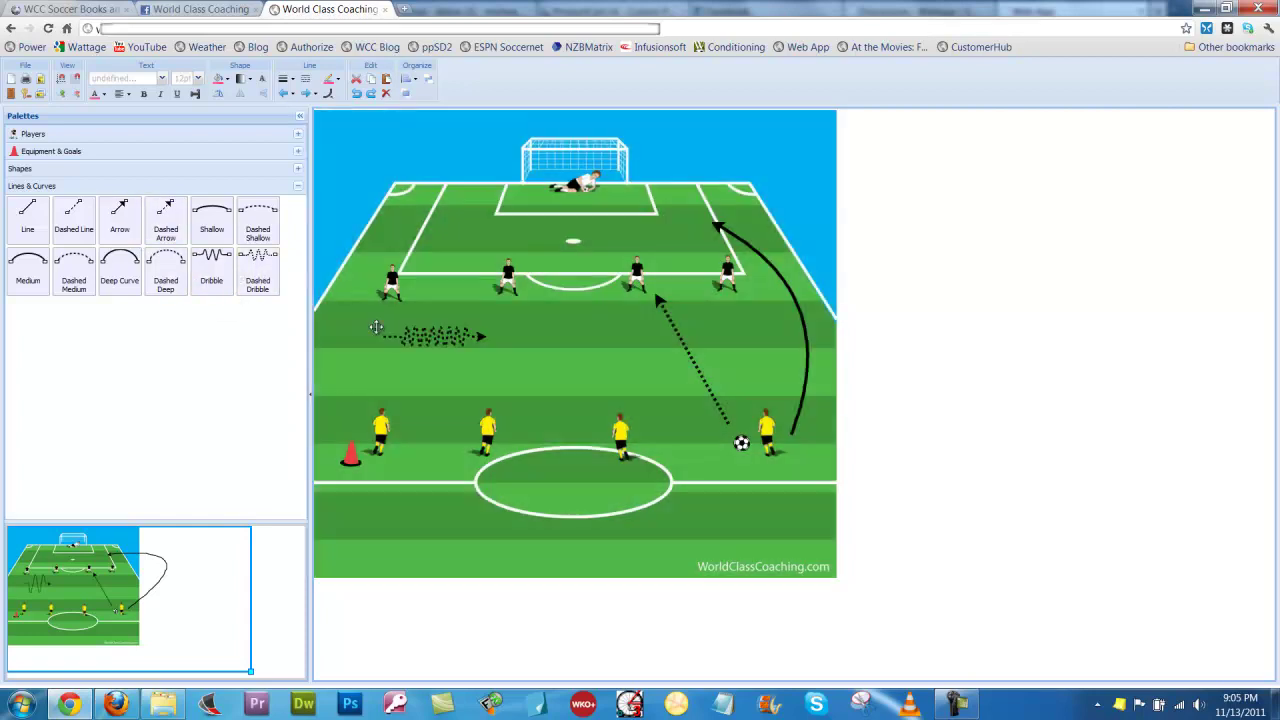
{"action": "left_click", "coordinate": [483, 336]}
{"action": "left_click_drag", "start_coordinate": [490, 343], "coordinate": [544, 393]}
{"action": "left_click", "coordinate": [568, 428]}
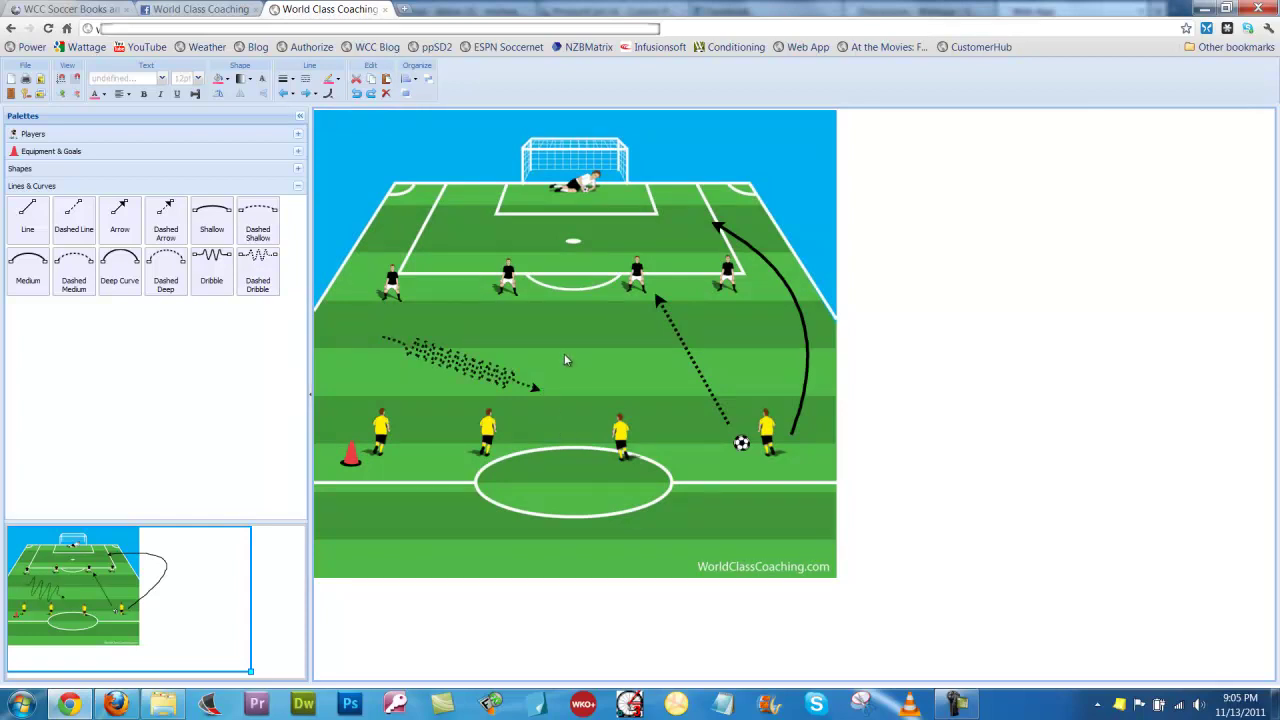
{"action": "left_click", "coordinate": [504, 376]}
{"action": "left_click", "coordinate": [386, 93]}
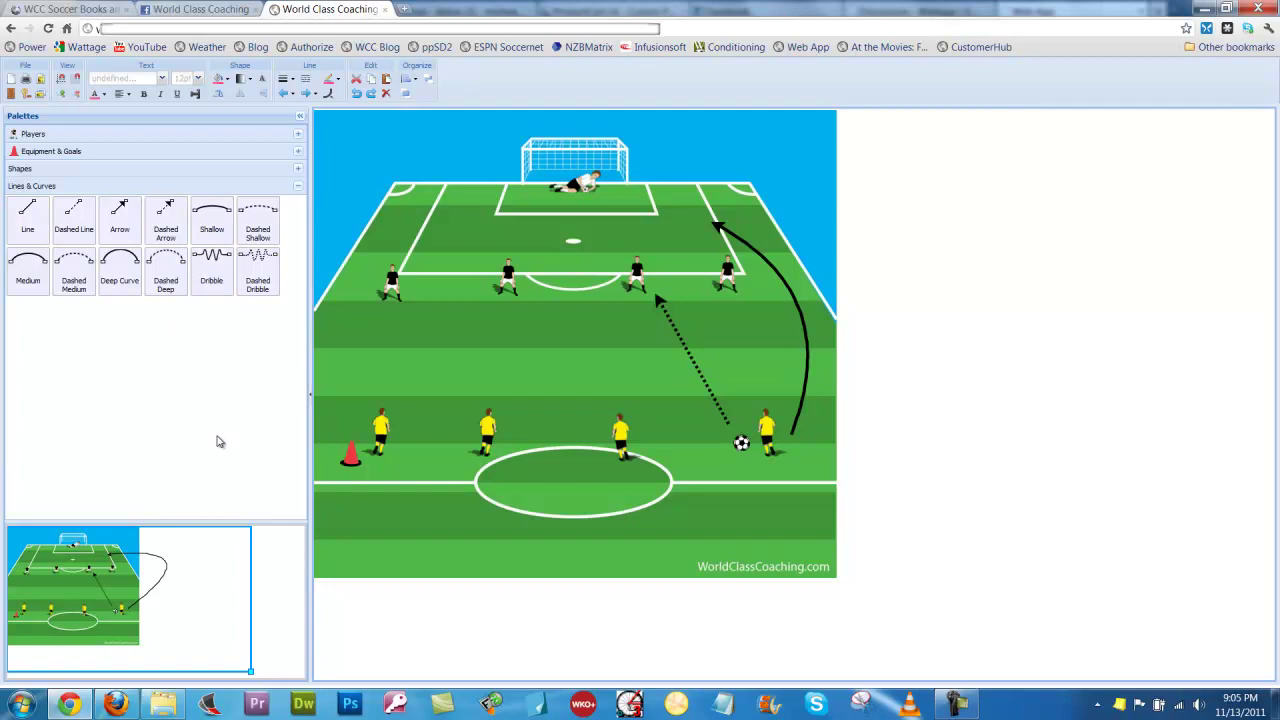
Add a Player Name label with the attacker's name just below the rightmost yellow attacker.
{"action": "left_click", "coordinate": [115, 170]}
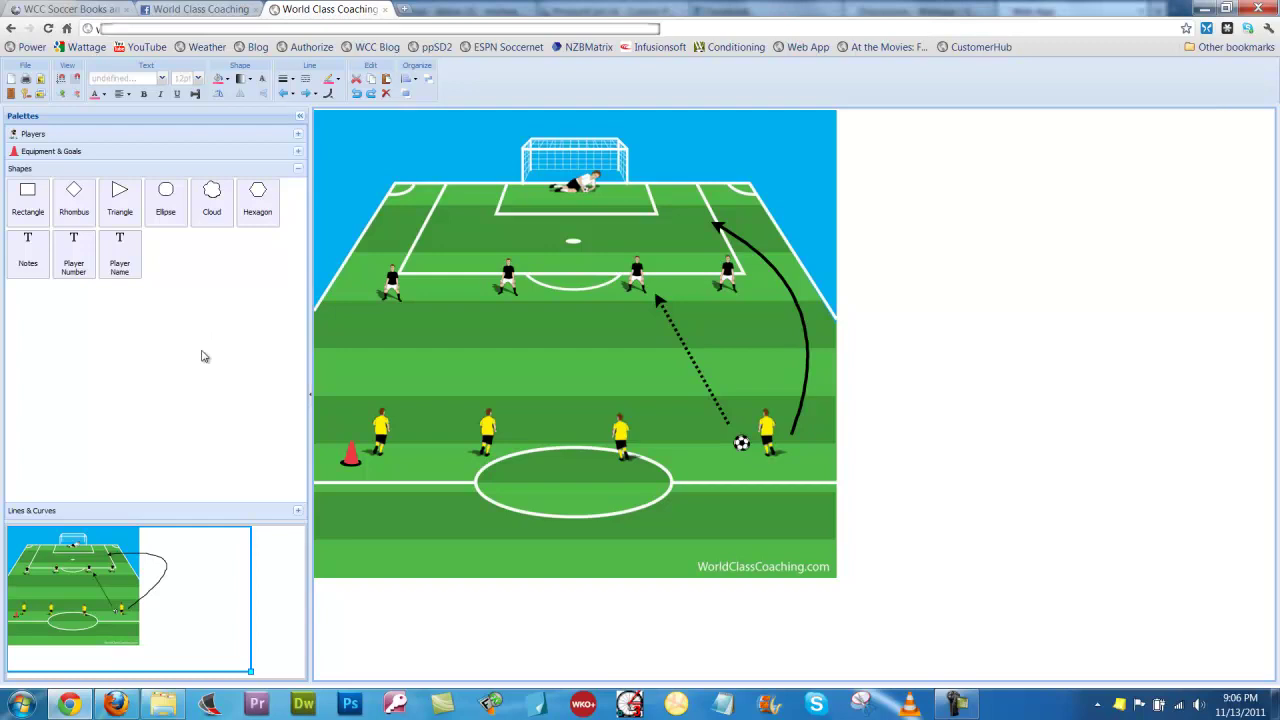
{"action": "left_click_drag", "start_coordinate": [122, 256], "coordinate": [677, 473]}
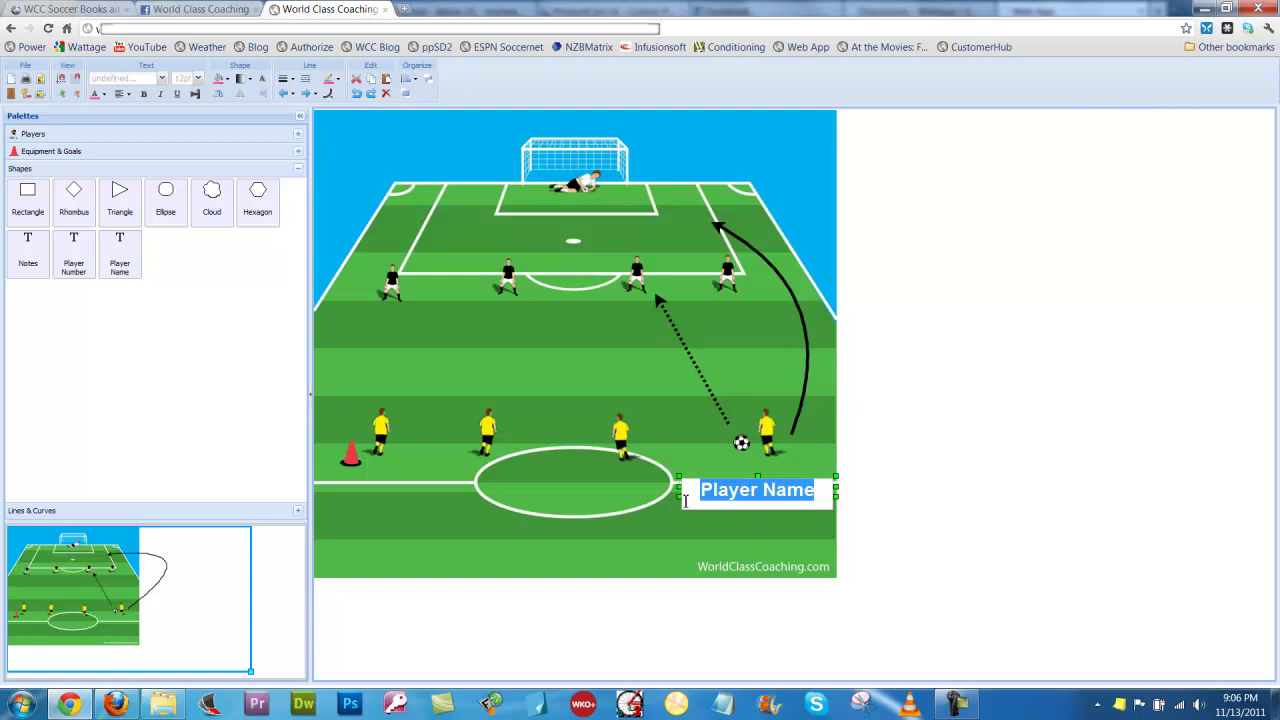
{"action": "type", "text": "Wayne "}
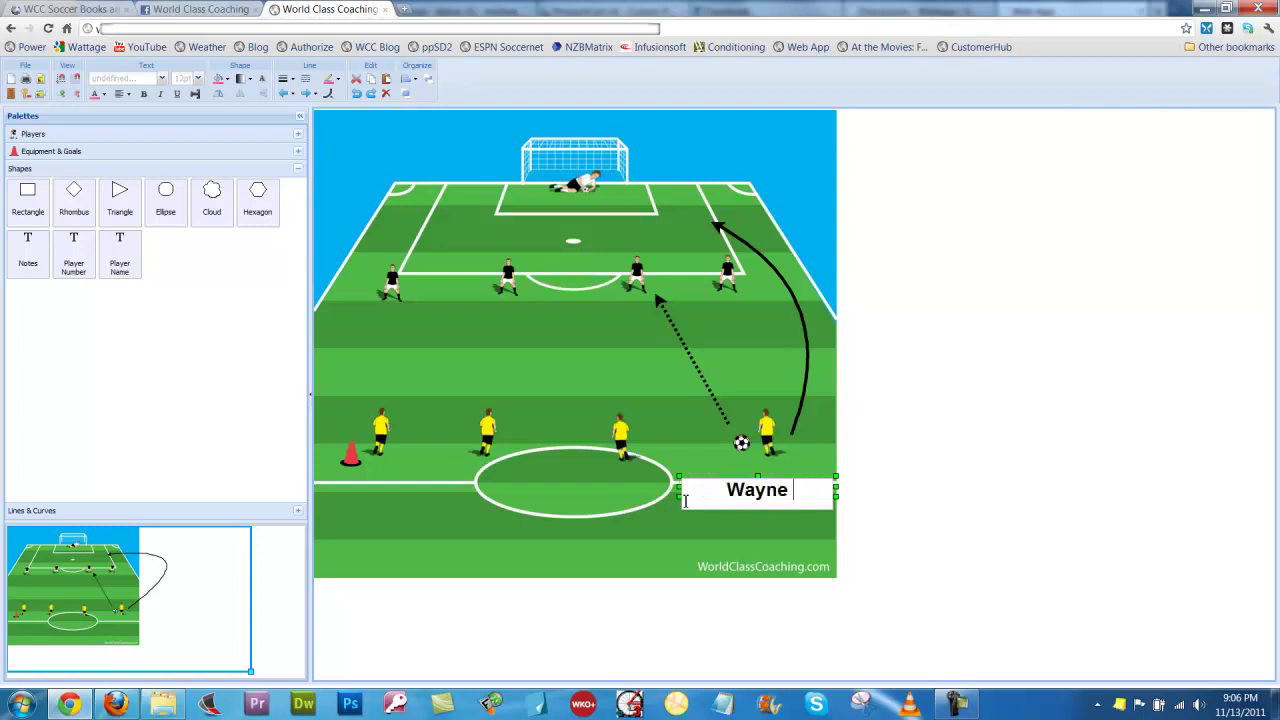
{"action": "type", "text": "Rooney"}
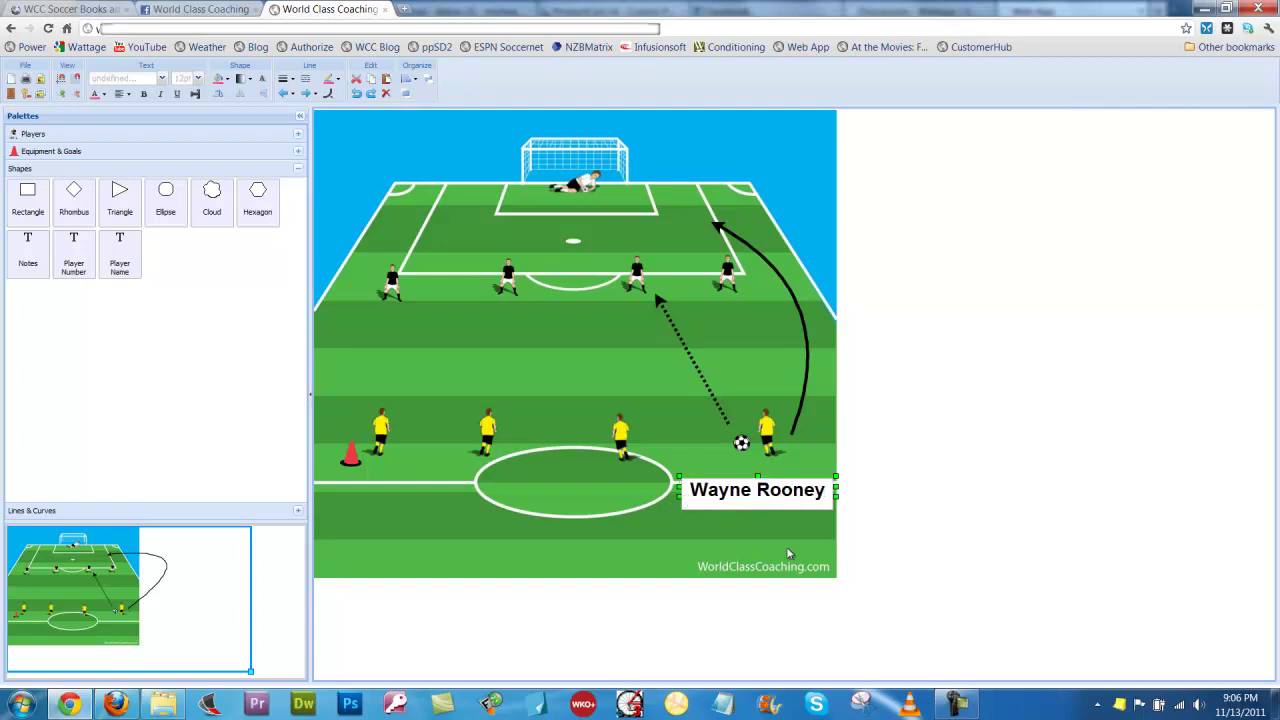
{"action": "left_click", "coordinate": [787, 529]}
{"action": "left_click_drag", "start_coordinate": [779, 495], "coordinate": [772, 470]}
{"action": "left_click", "coordinate": [778, 523]}
{"action": "left_click", "coordinate": [770, 537]}
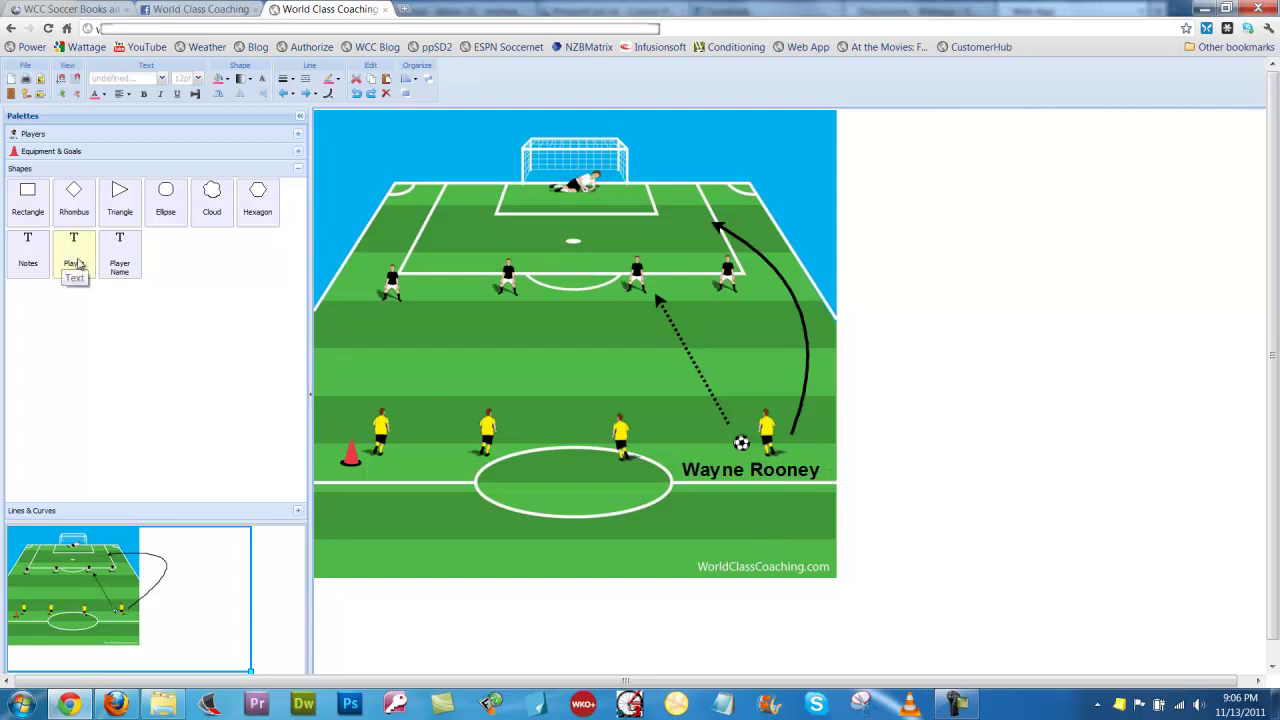
Place a player number label reading 1 under the leftmost black defender.
{"action": "left_click_drag", "start_coordinate": [79, 258], "coordinate": [363, 316]}
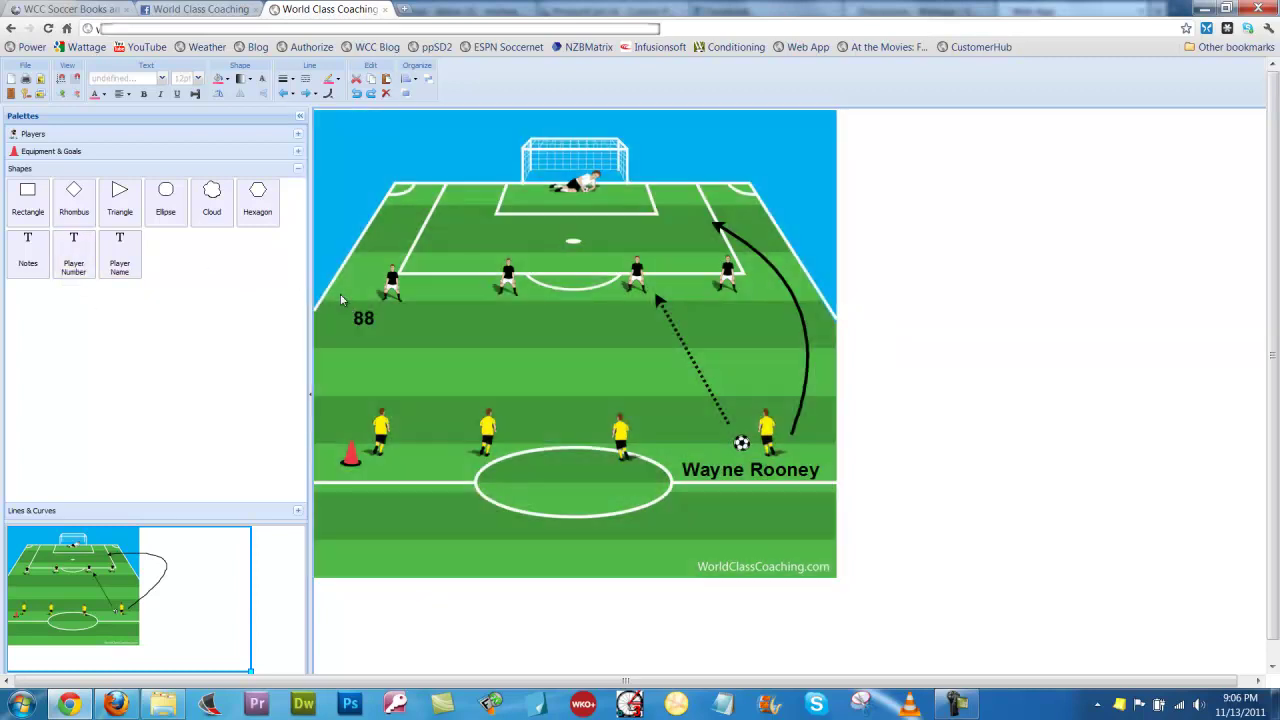
{"action": "double_click", "coordinate": [363, 316]}
{"action": "type", "text": "1"}
{"action": "left_click", "coordinate": [400, 318]}
Copy the label under the other three defenders and renumber the copies 2, 3 and 4.
{"action": "left_click", "coordinate": [487, 309]}
{"action": "left_click_drag", "start_coordinate": [488, 305], "coordinate": [622, 305]}
{"action": "left_click", "coordinate": [718, 312]}
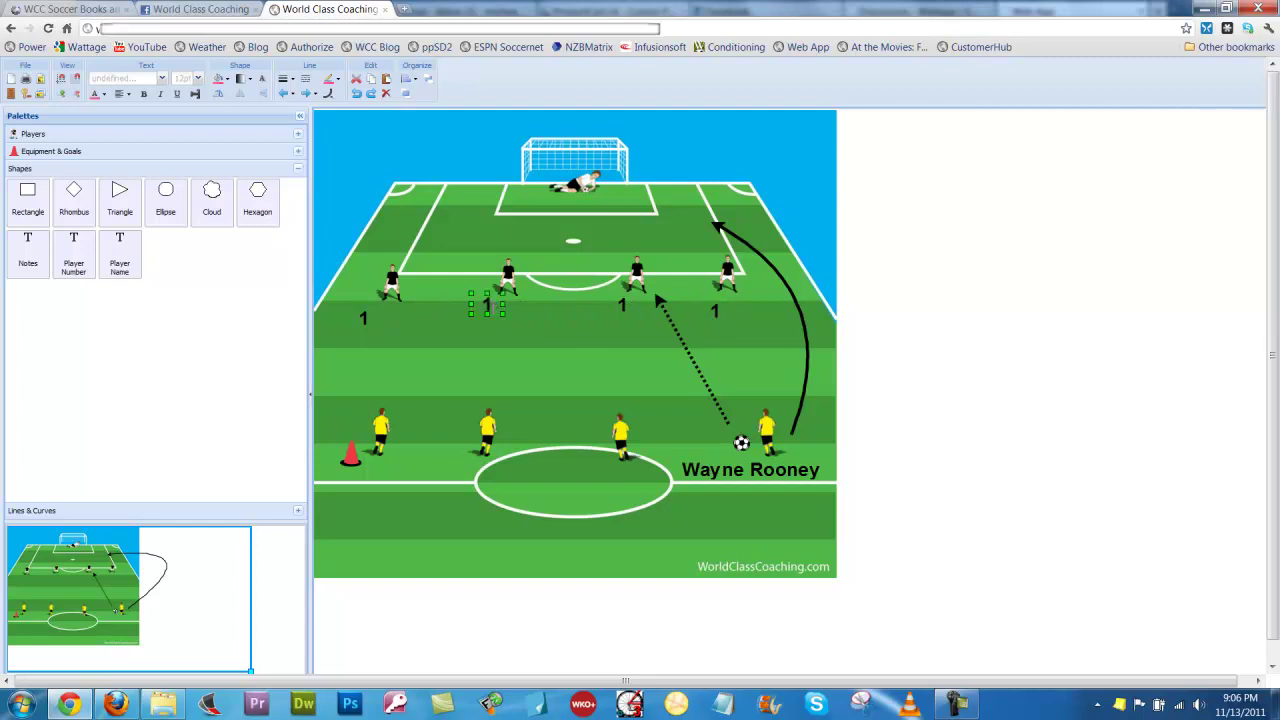
{"action": "double_click", "coordinate": [487, 306]}
{"action": "type", "text": "2"}
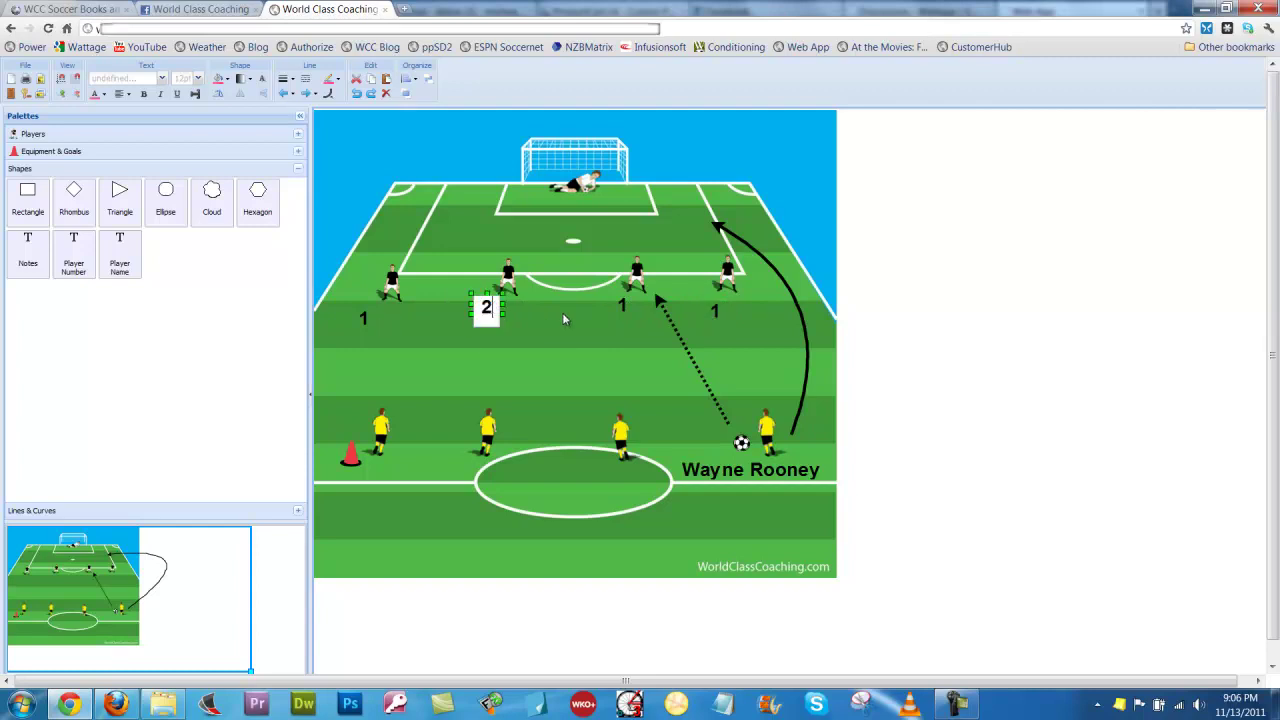
{"action": "double_click", "coordinate": [622, 308]}
{"action": "type", "text": "3"}
{"action": "double_click", "coordinate": [716, 315]}
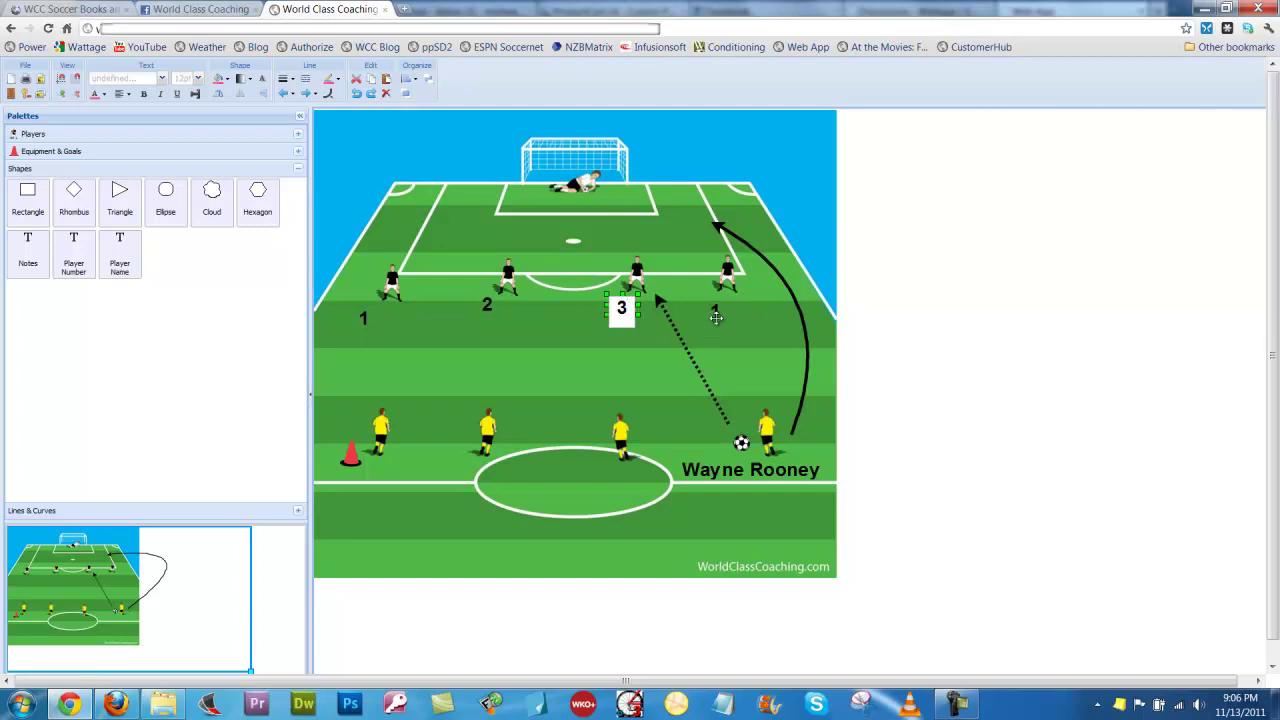
{"action": "type", "text": "4"}
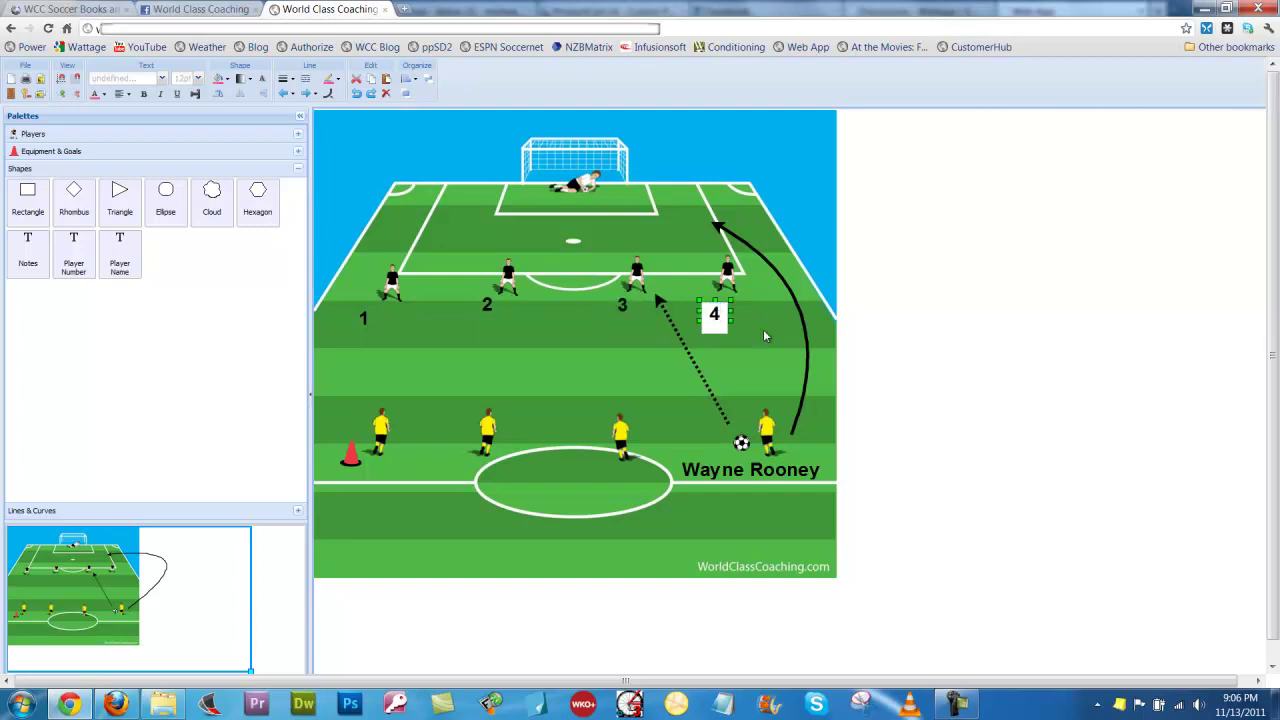
{"action": "left_click", "coordinate": [763, 329]}
{"action": "left_click", "coordinate": [382, 430]}
{"action": "left_click", "coordinate": [494, 430], "text": "shift"}
{"action": "left_click", "coordinate": [621, 430], "text": "shift"}
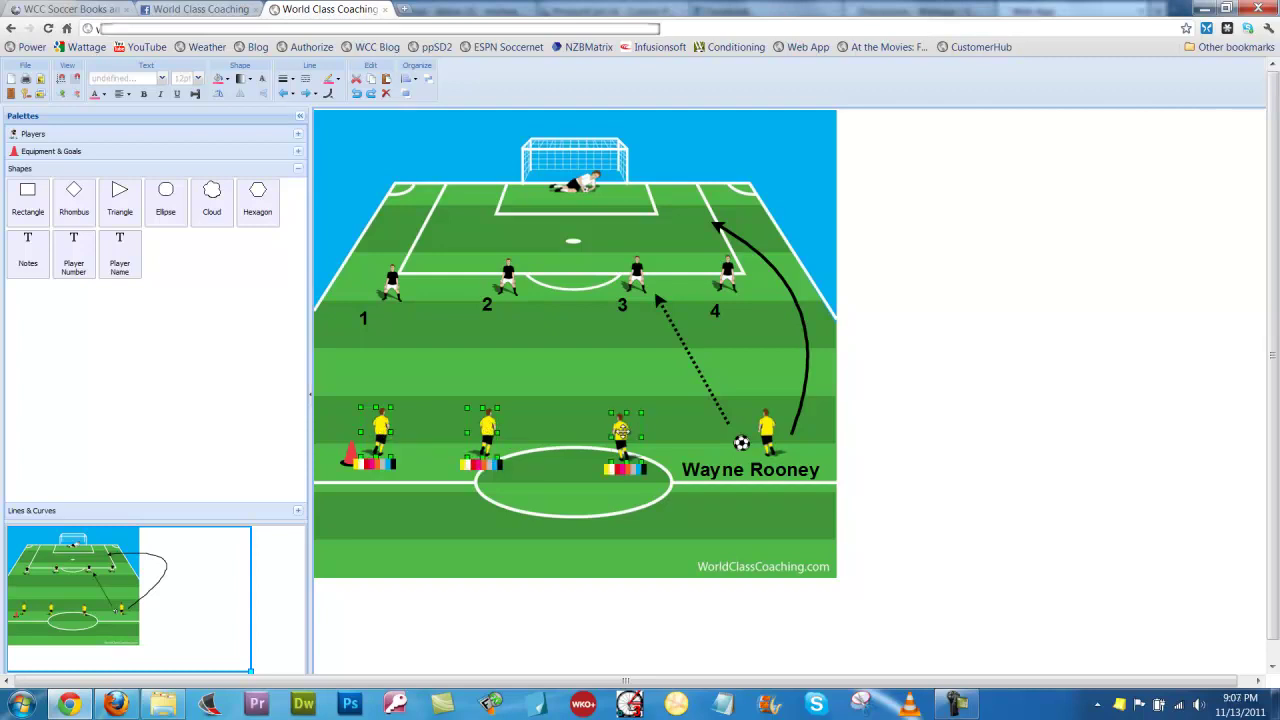
{"action": "left_click_drag", "start_coordinate": [360, 490], "coordinate": [624, 432]}
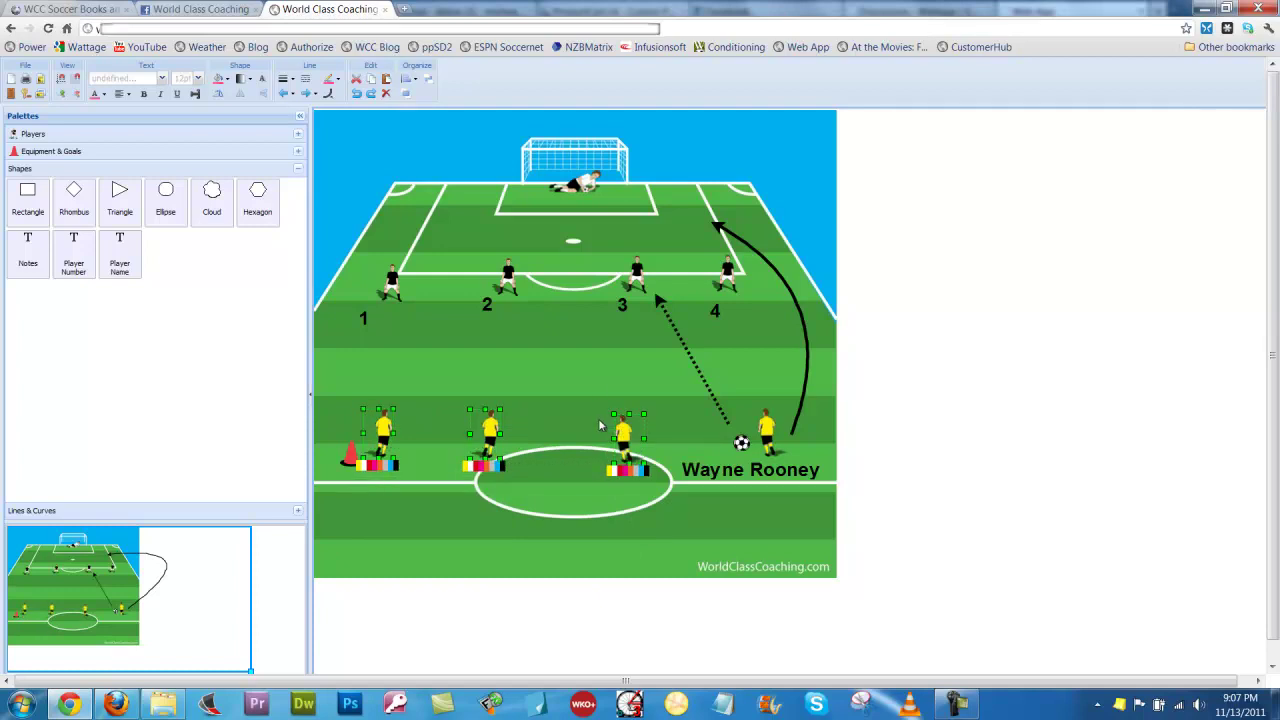
{"action": "left_click", "coordinate": [604, 512]}
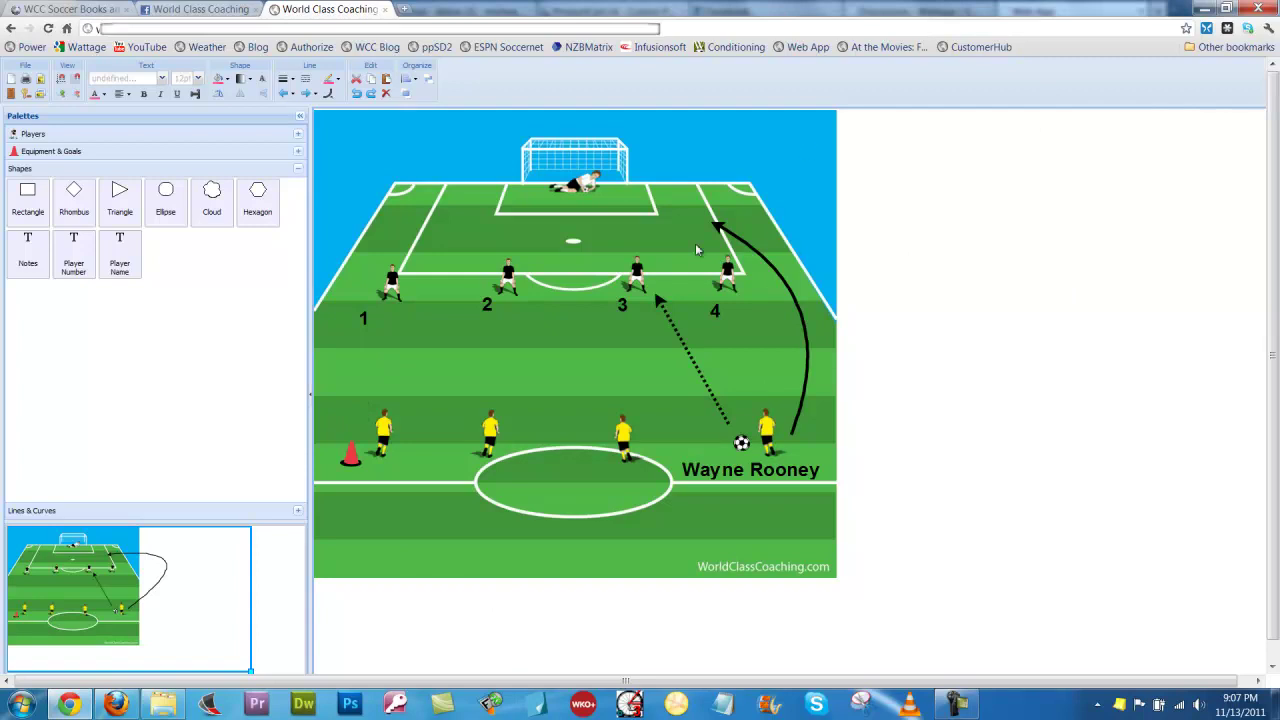
Zoom out and place a notes box along the pitch's bottom edge.
{"action": "left_click", "coordinate": [78, 97]}
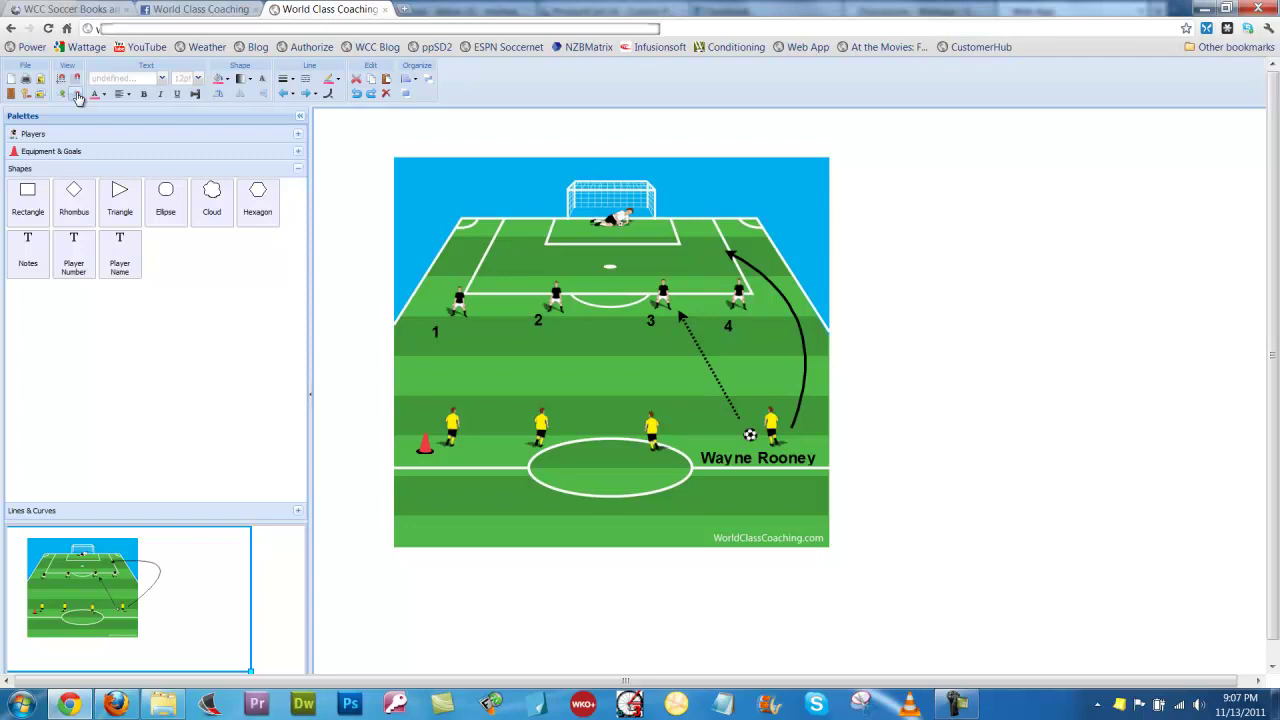
{"action": "left_click_drag", "start_coordinate": [456, 197], "coordinate": [379, 154]}
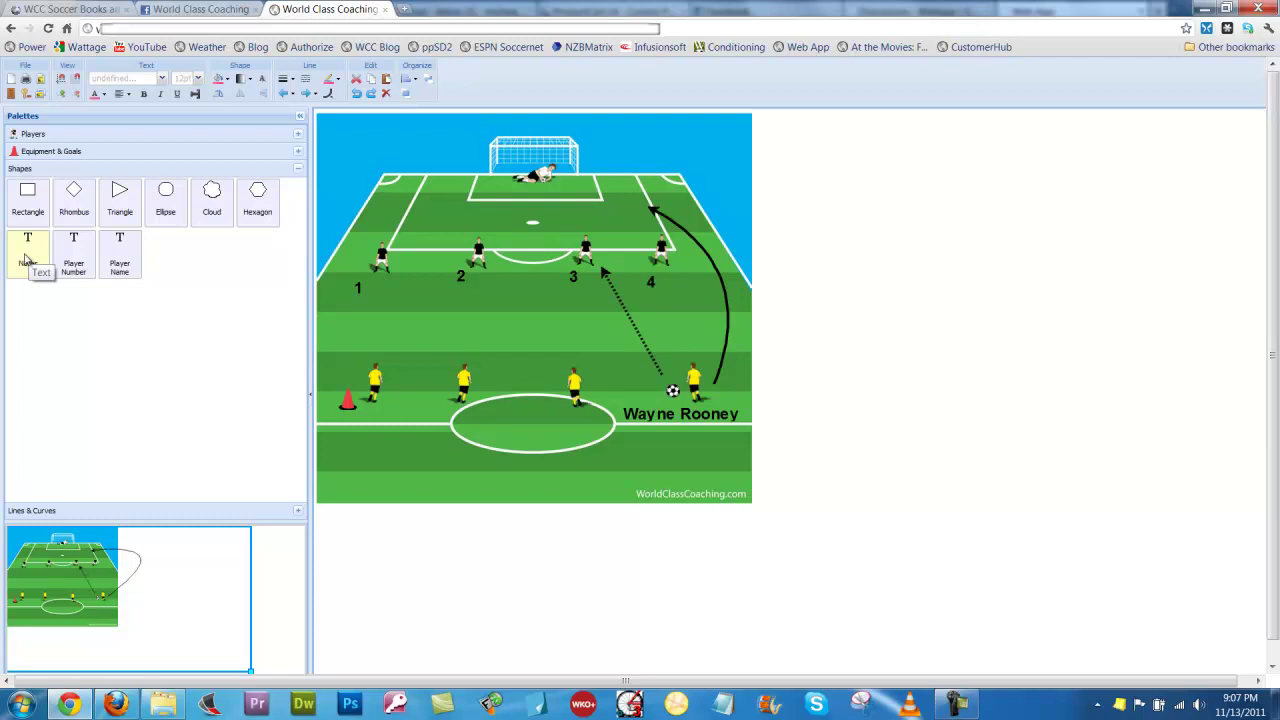
{"action": "left_click_drag", "start_coordinate": [27, 260], "coordinate": [445, 467]}
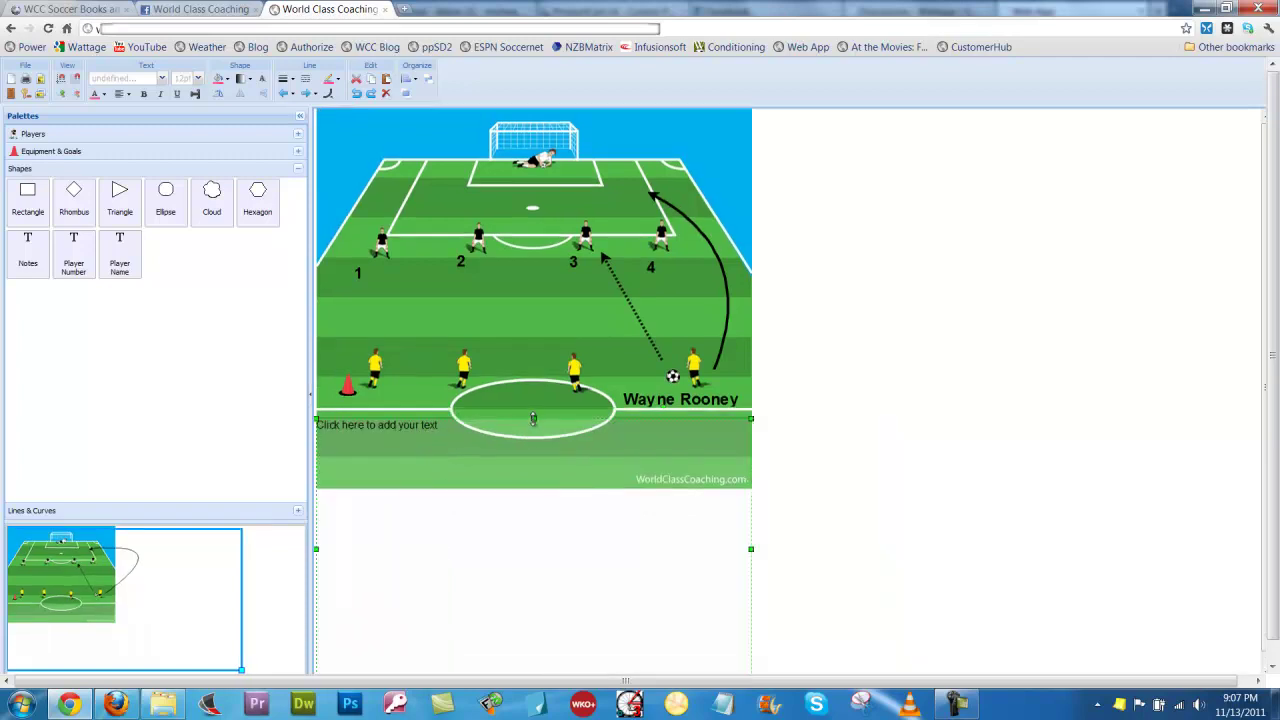
{"action": "left_click_drag", "start_coordinate": [531, 441], "coordinate": [476, 462]}
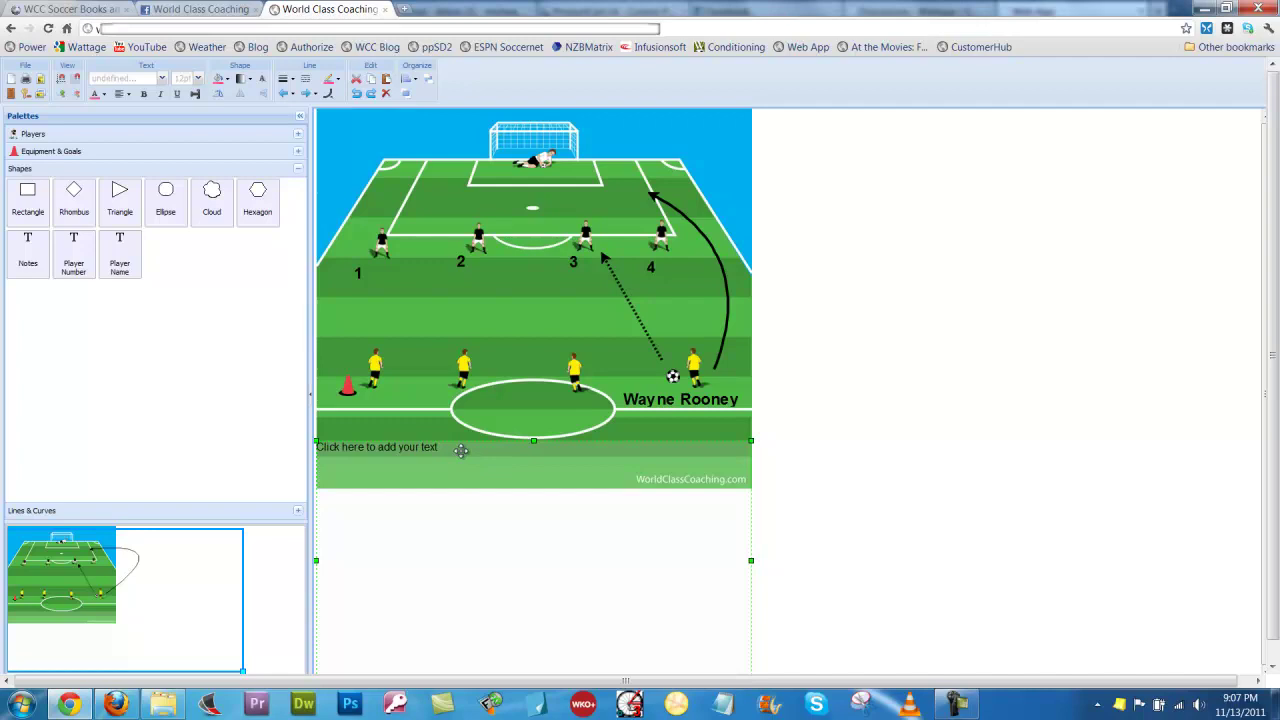
Write 'Notes for the session go here' in the notes box.
{"action": "double_click", "coordinate": [463, 452]}
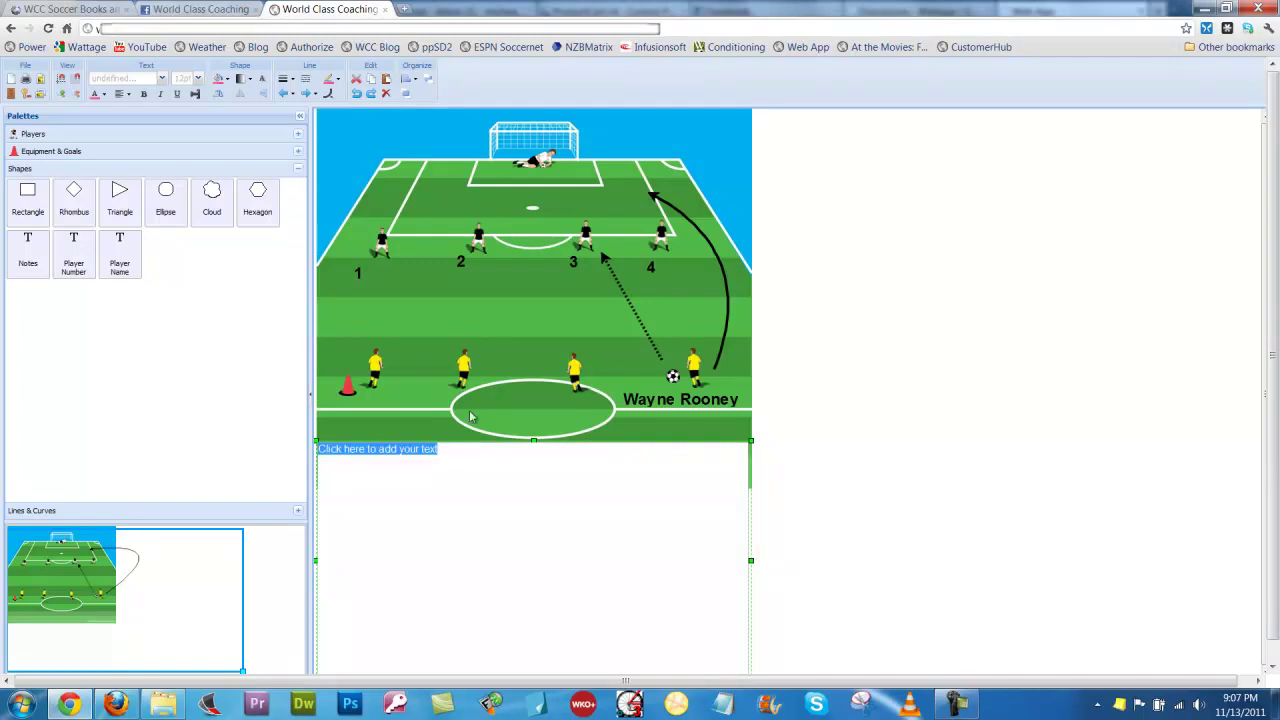
{"action": "type", "text": "Note"}
{"action": "key", "text": "BackSpace"}
{"action": "key", "text": "BackSpace"}
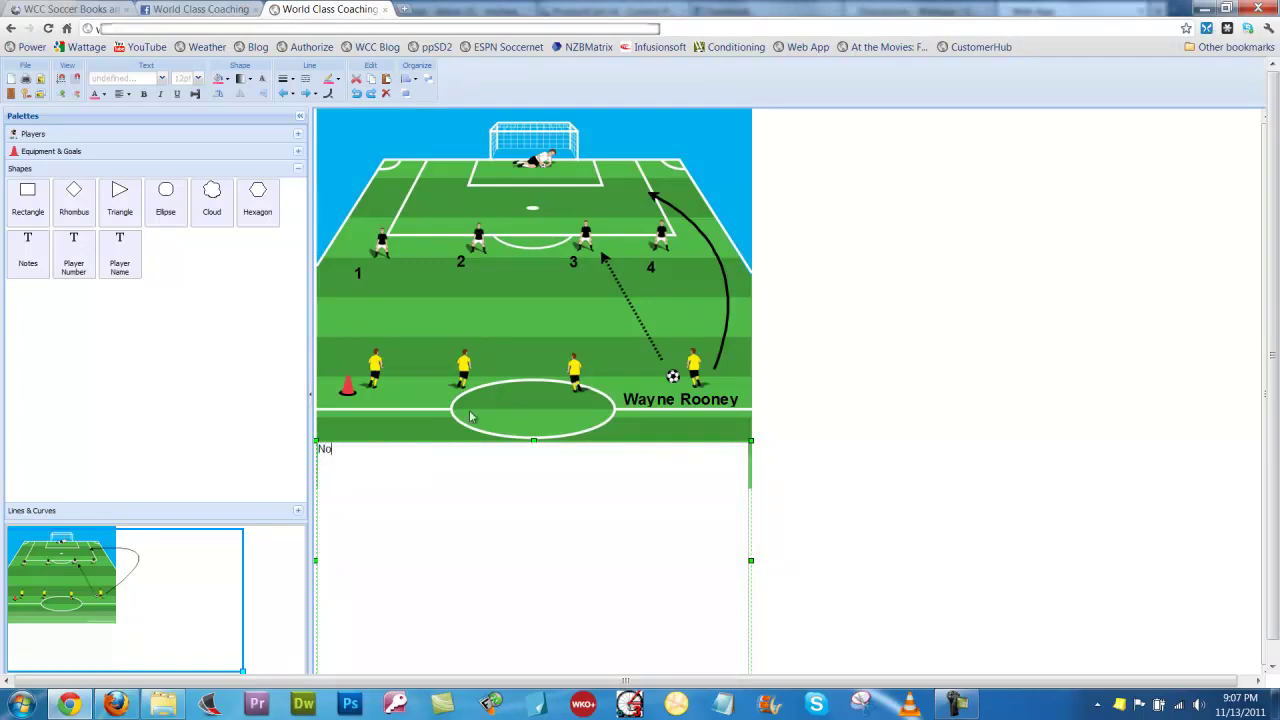
{"action": "type", "text": "tes for the session go here"}
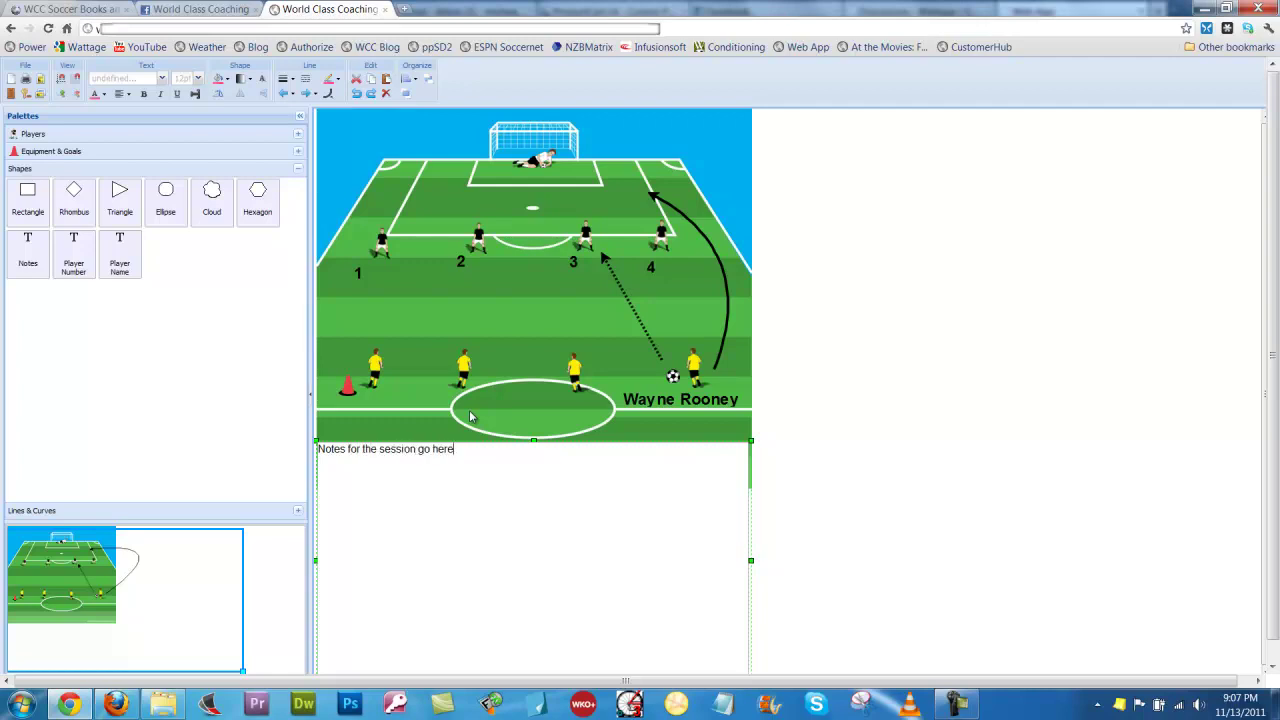
{"action": "left_click", "coordinate": [560, 352]}
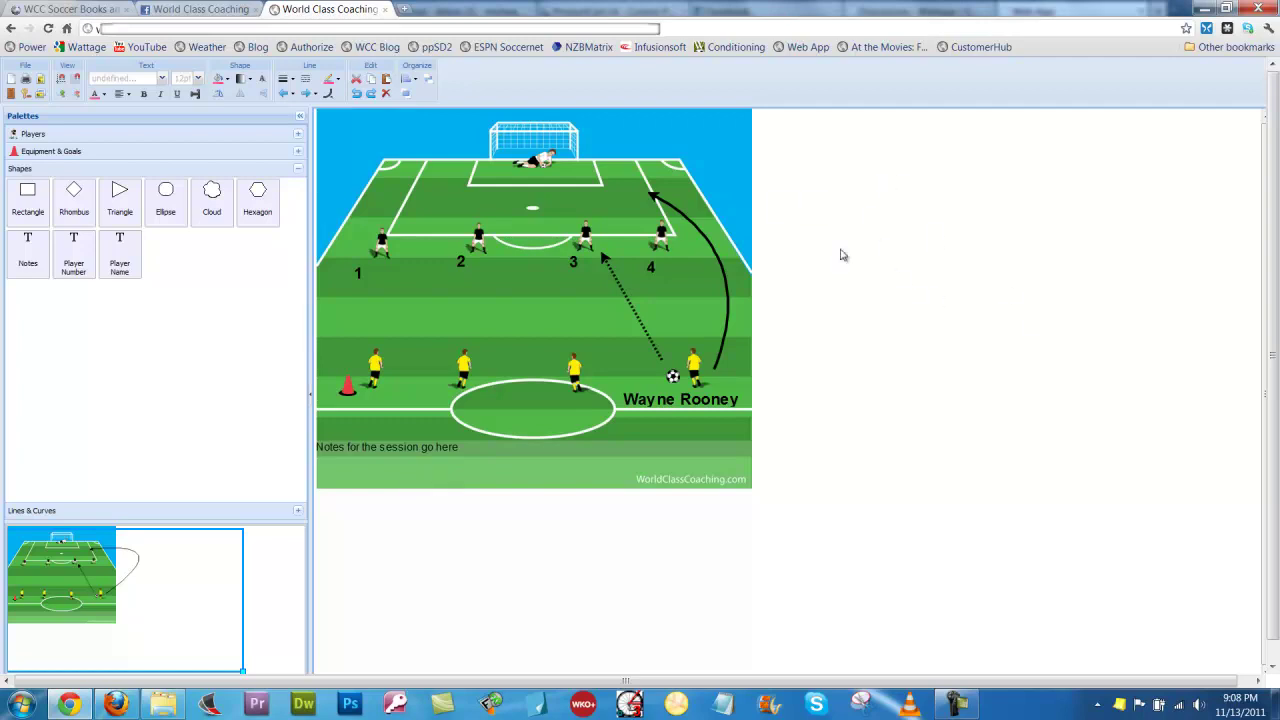
{"action": "left_click", "coordinate": [576, 474]}
Drag the notes box down so its top edge sits just under the pitch image.
{"action": "left_click_drag", "start_coordinate": [533, 442], "coordinate": [536, 496]}
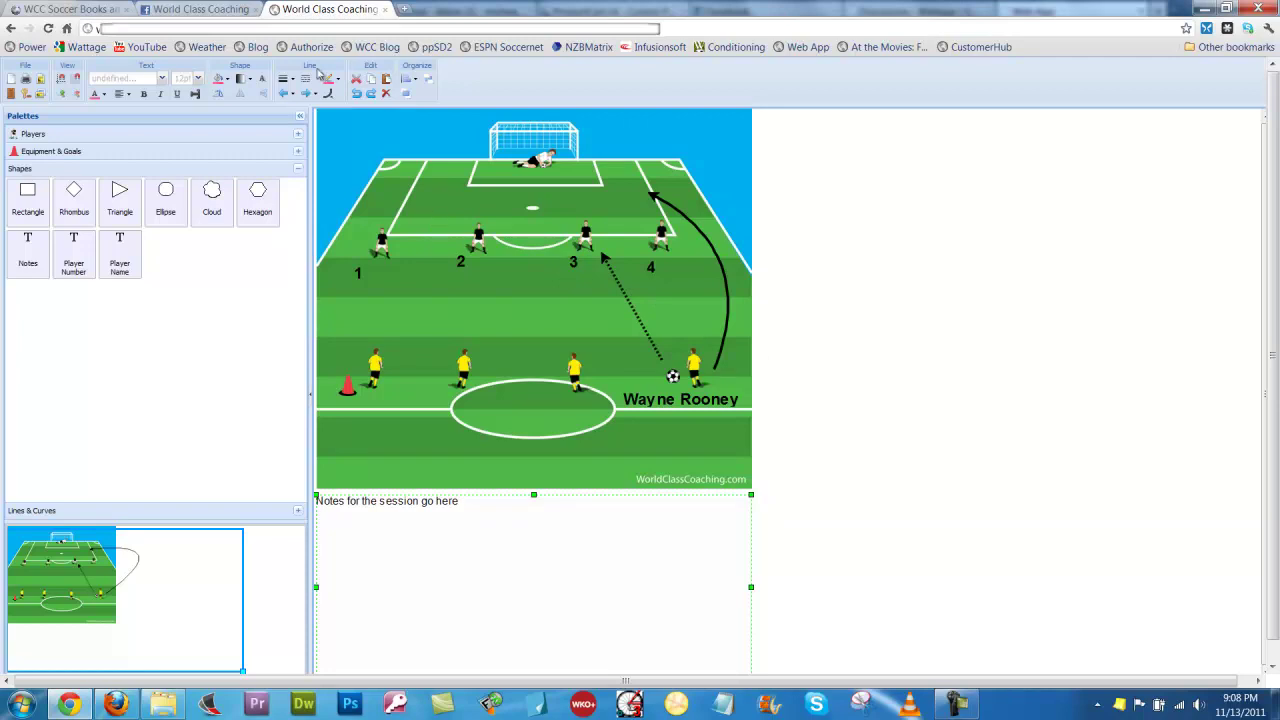
{"action": "left_click", "coordinate": [27, 81]}
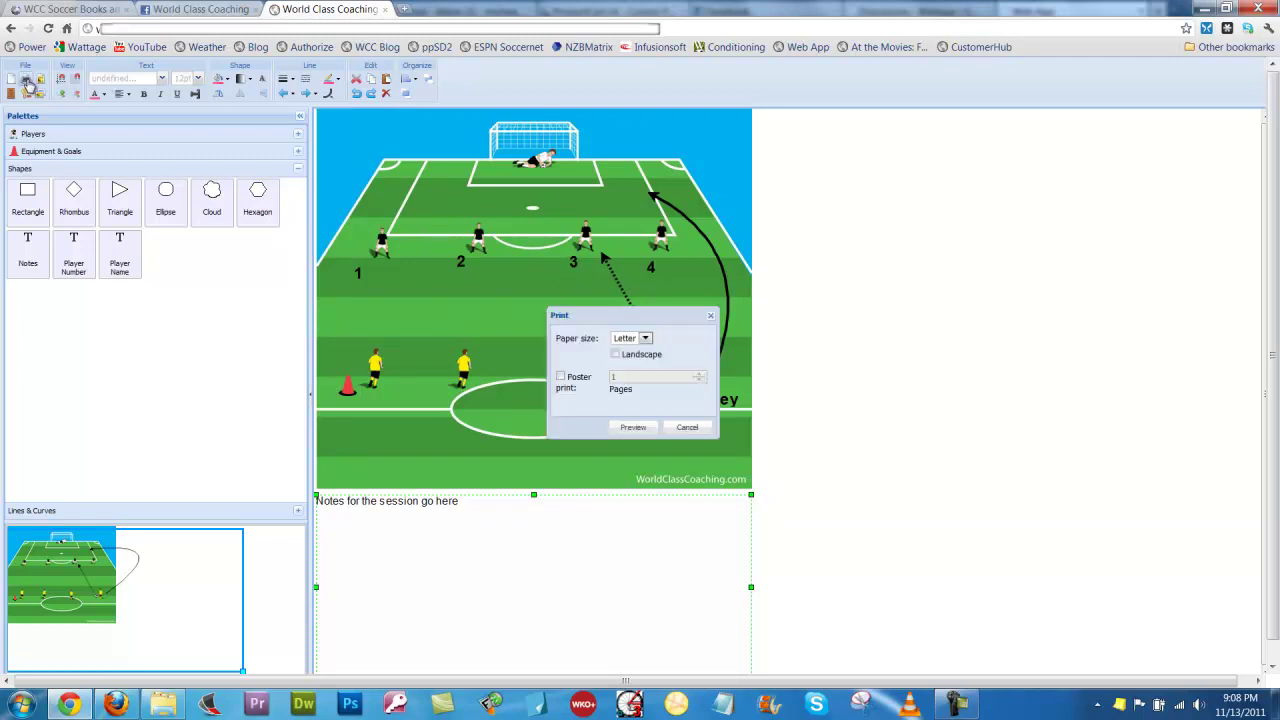
{"action": "left_click", "coordinate": [634, 428]}
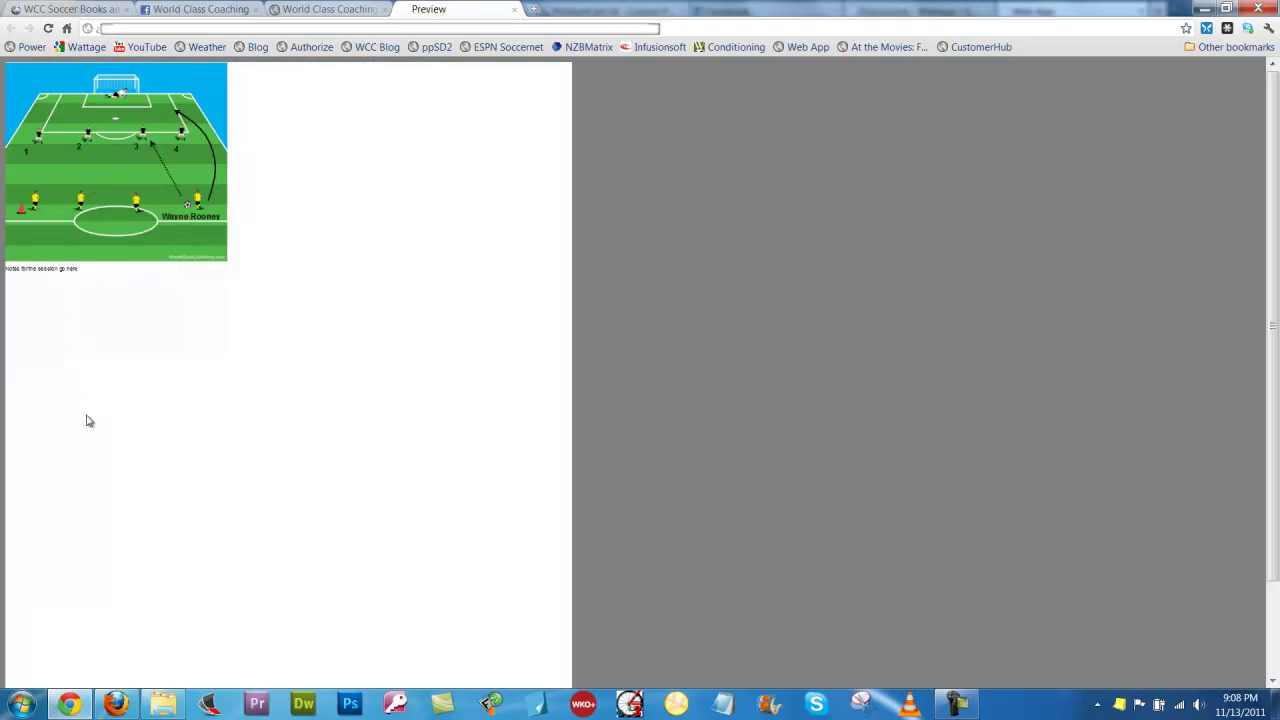
{"action": "left_click", "coordinate": [514, 9]}
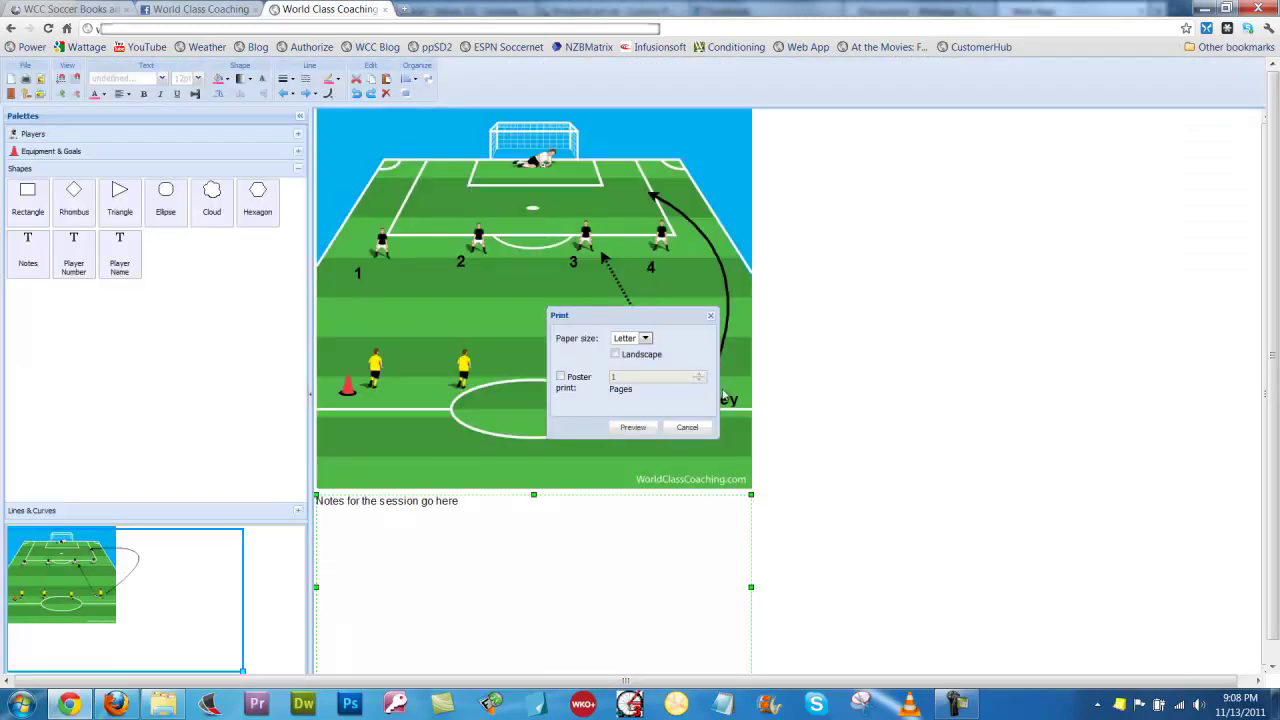
{"action": "left_click", "coordinate": [687, 427]}
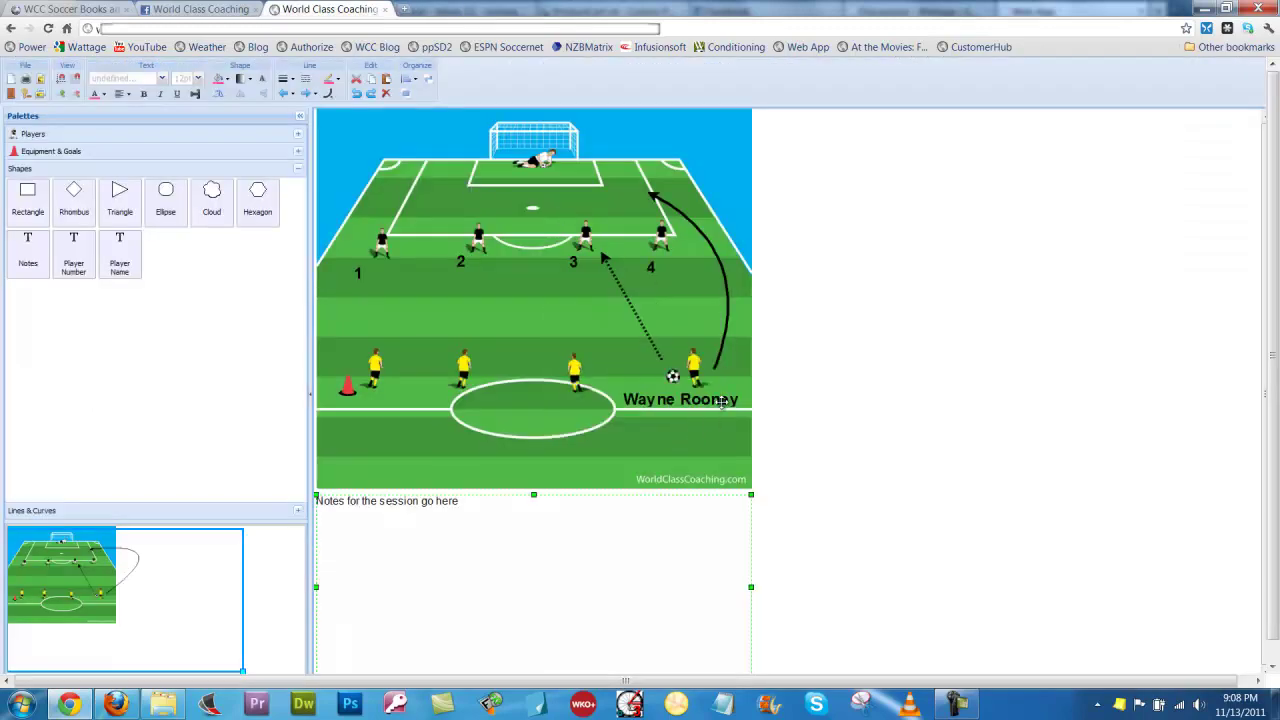